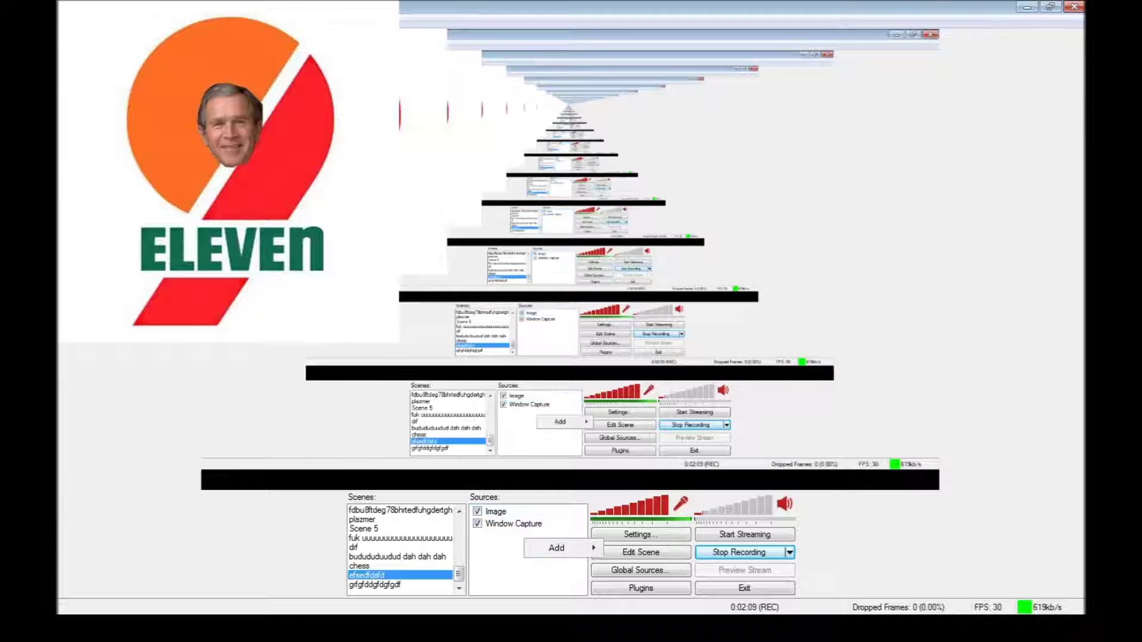
Step: Examine the source types that can be added to the selected scene, such as window, monitor and game capture
mouse_move(559, 548)
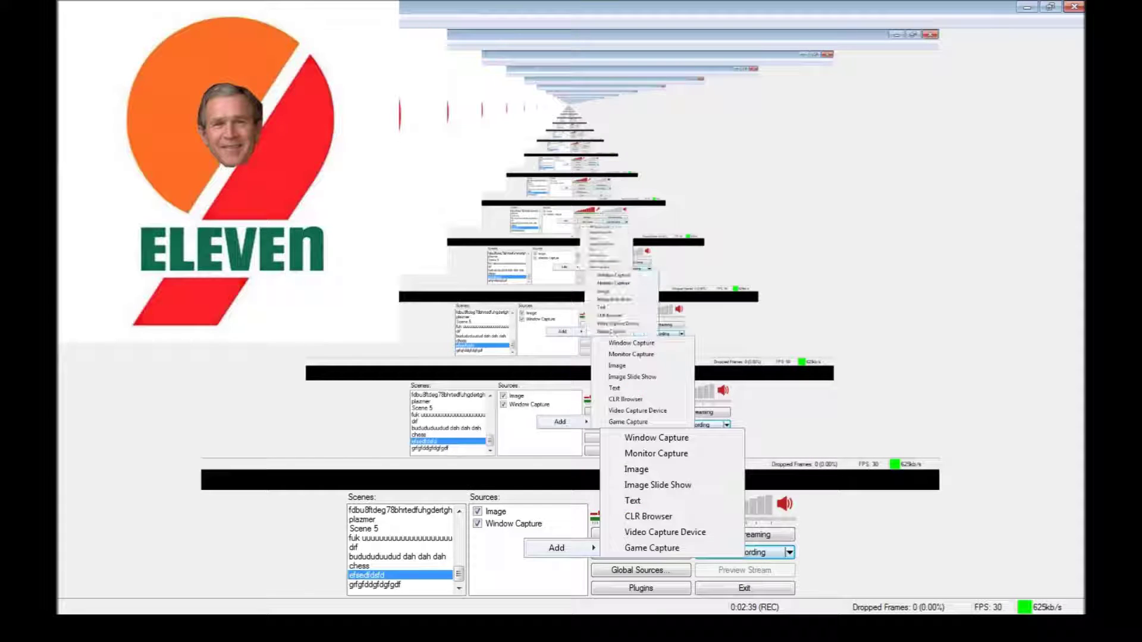
key("Escape")
right_click(501, 551)
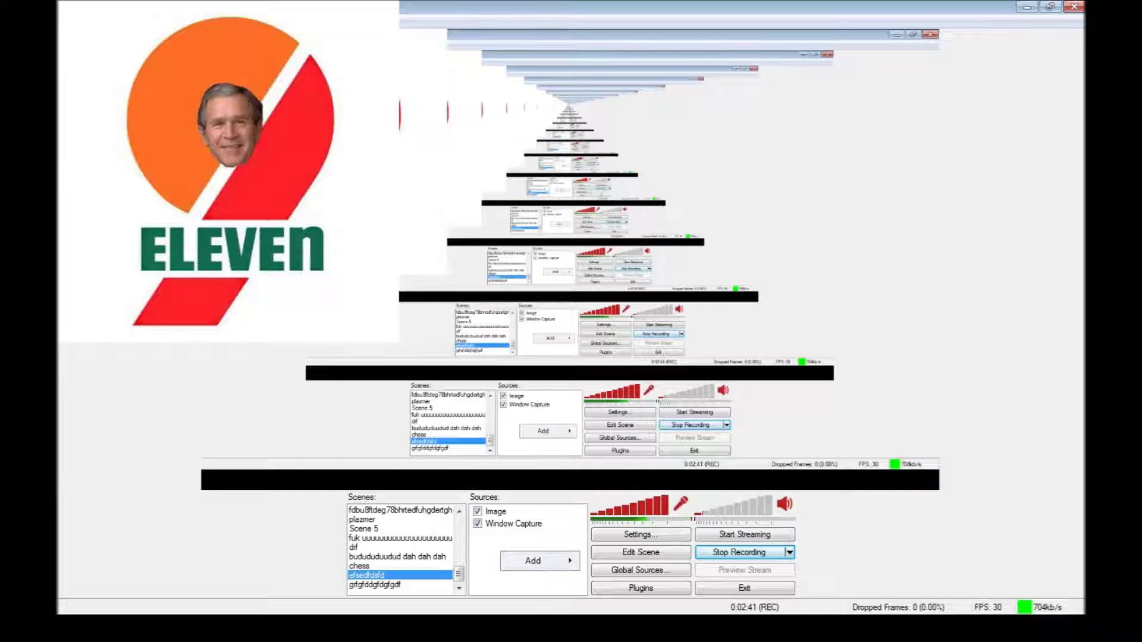
mouse_move(533, 561)
right_click(500, 545)
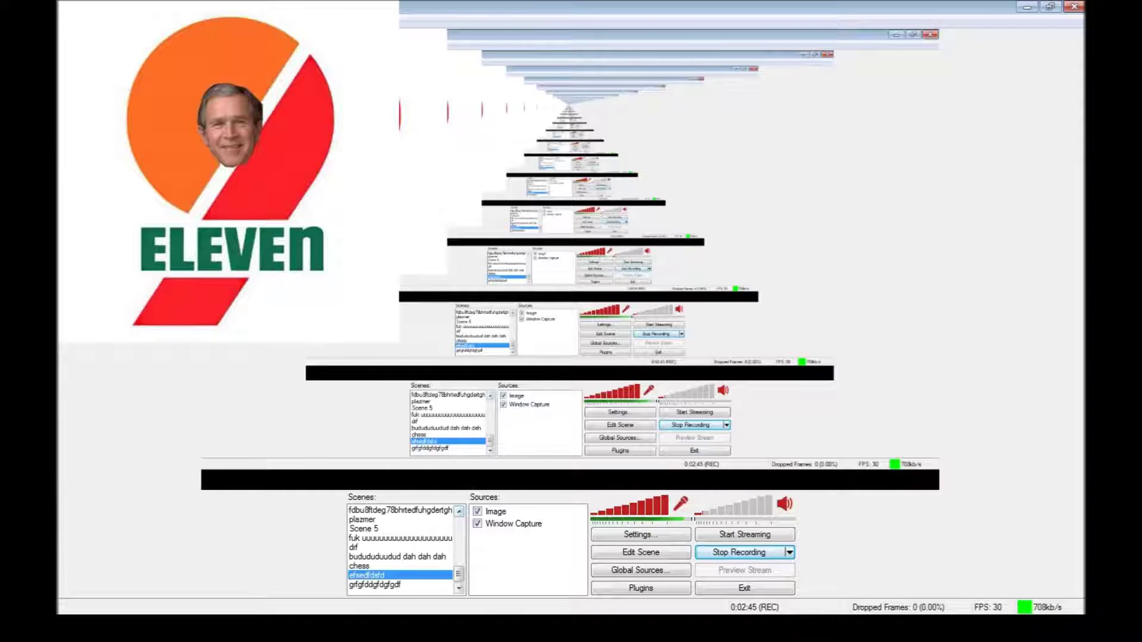
right_click(523, 550)
mouse_move(556, 559)
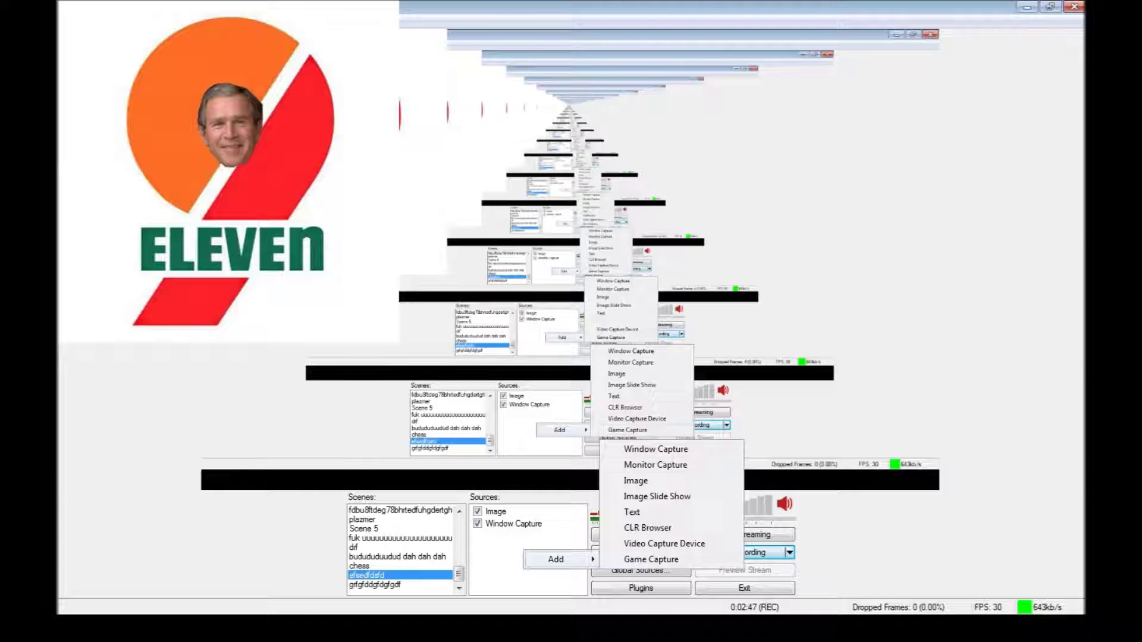
key("Escape")
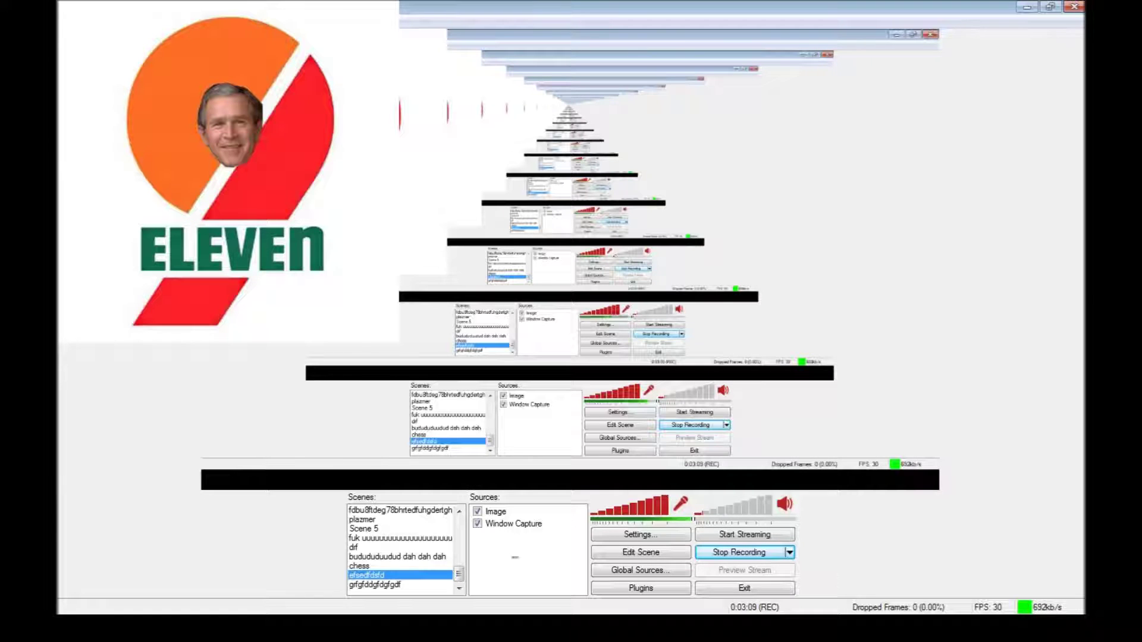
right_click(515, 557)
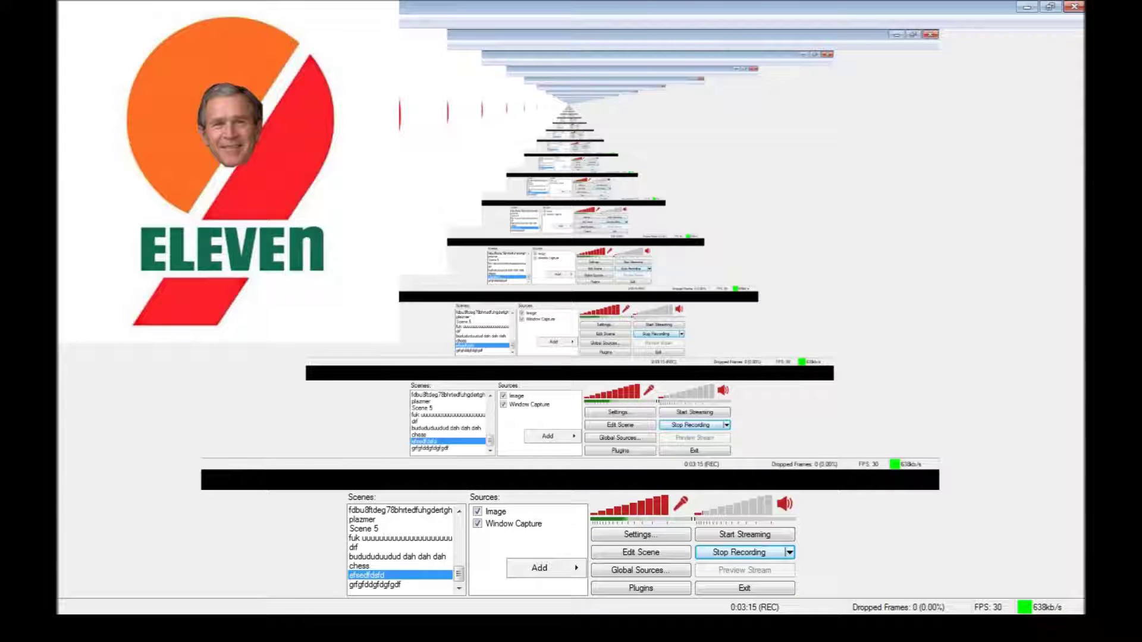
key("Escape")
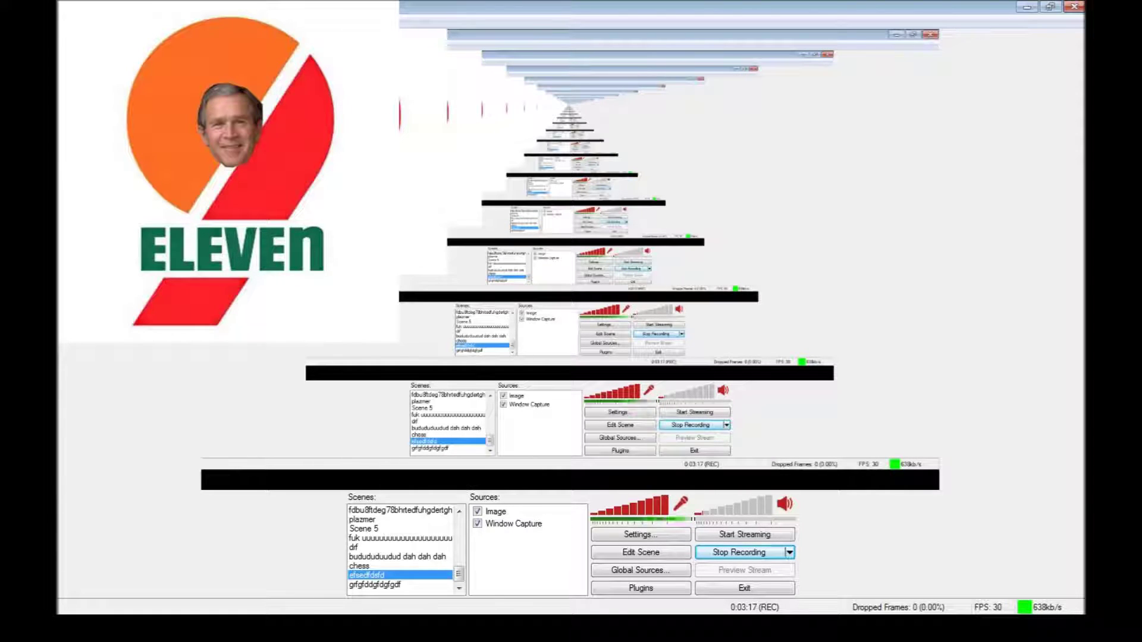
Step: Turn on scene editing and move the logo image toward the right side of the preview
left_click(640, 552)
left_click_drag(323, 151, 603, 218)
left_click_drag(585, 312, 839, 315)
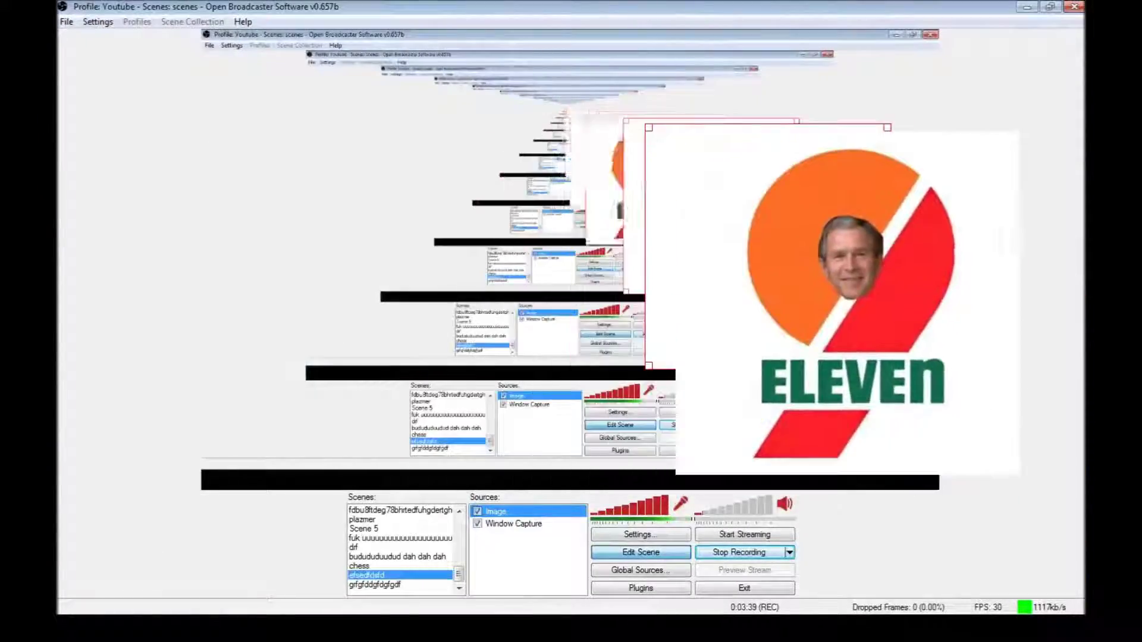
Step: Shrink and enlarge the logo image by its corners, and place it right of the preview's centre
left_click_drag(887, 127, 836, 179)
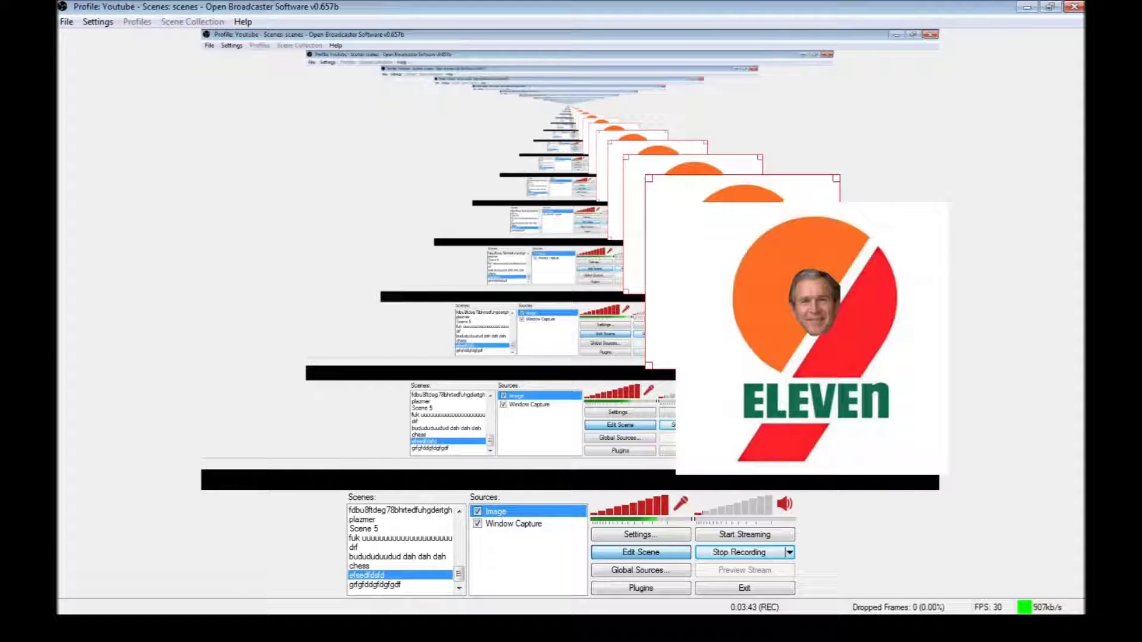
left_click_drag(649, 178, 826, 355)
left_click_drag(929, 456, 670, 196)
left_click_drag(945, 200, 1082, 3)
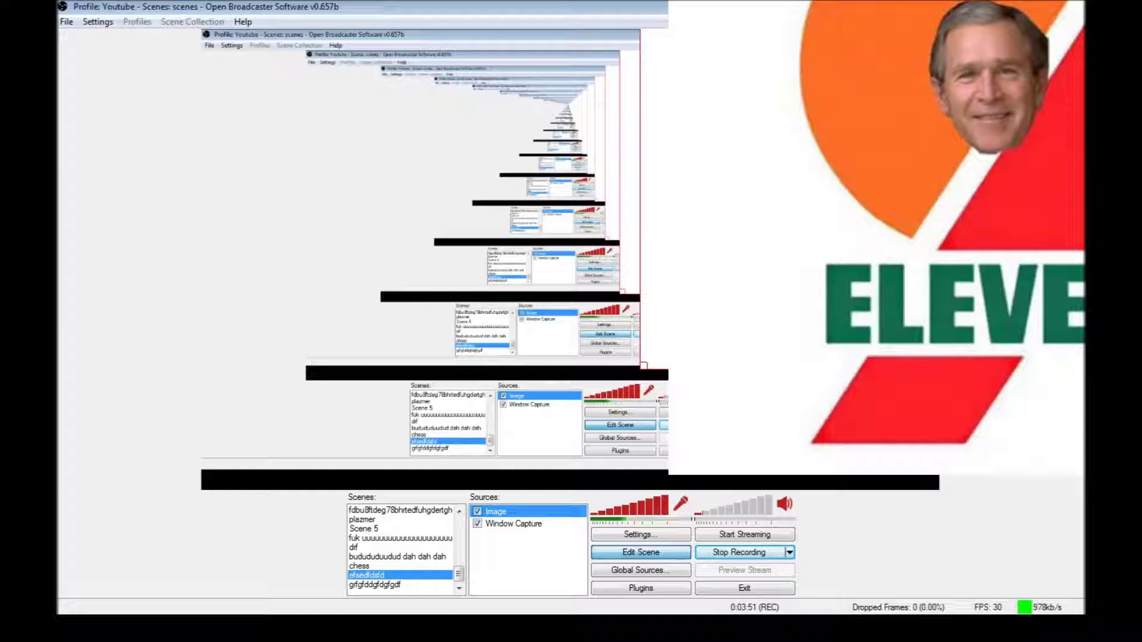
left_click_drag(642, 367, 881, 262)
left_click_drag(982, 161, 615, 384)
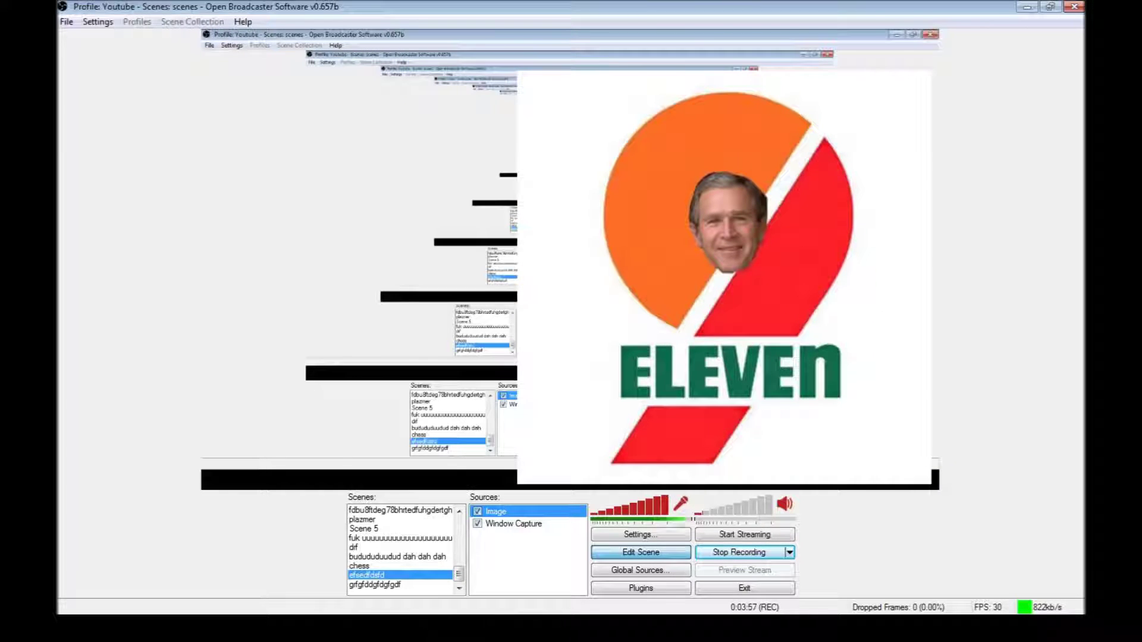
Step: Request and cancel deletion of the Image source, and enlarge the logo image slightly from its upper-left corner
key("Delete")
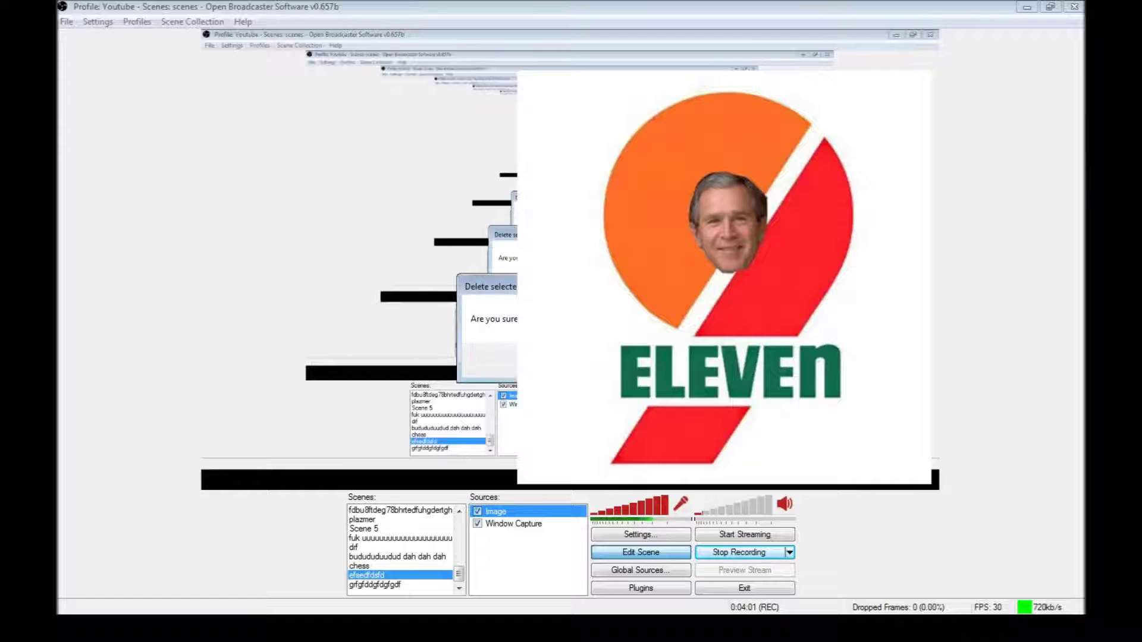
key("Escape")
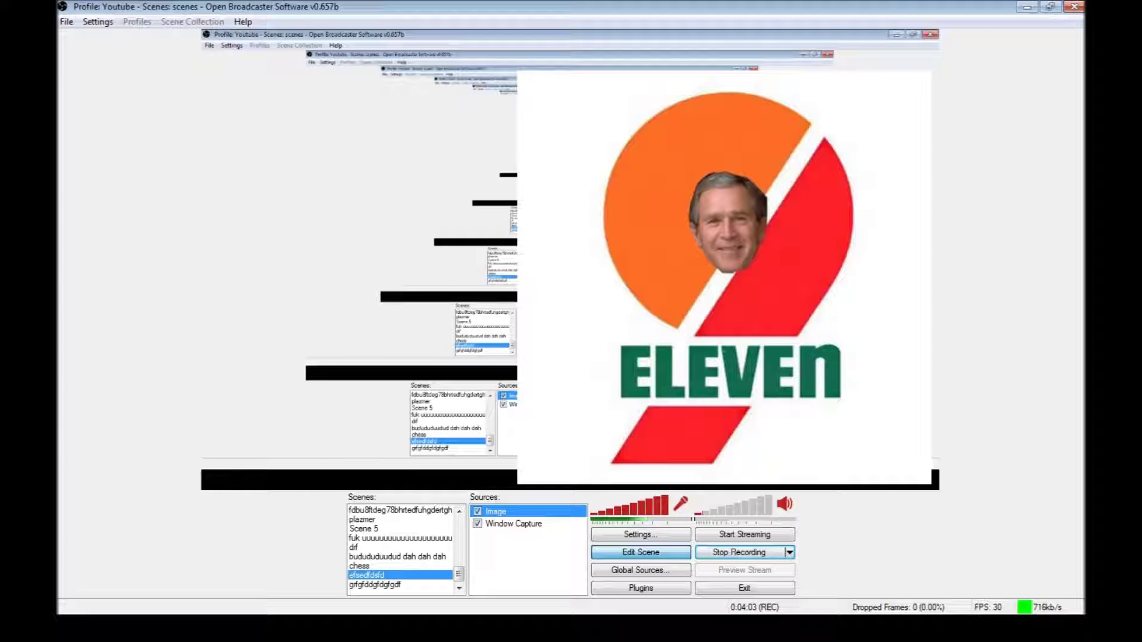
left_click_drag(518, 71, 484, 38)
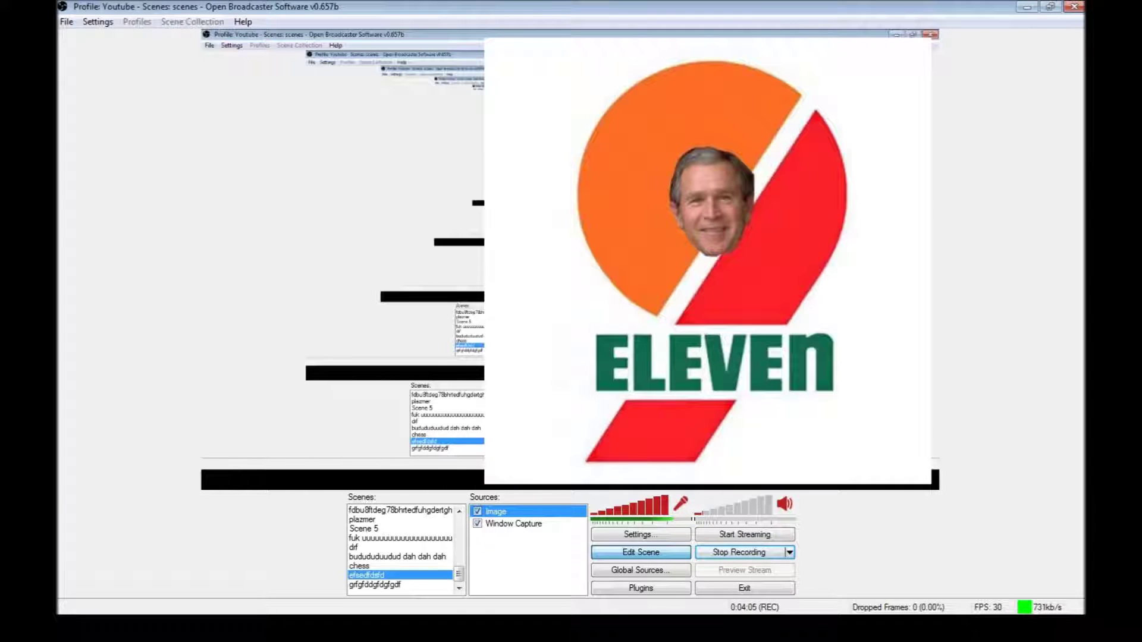
Step: Try moving the Image source to the bottom of the source order and back to the top
right_click(500, 512)
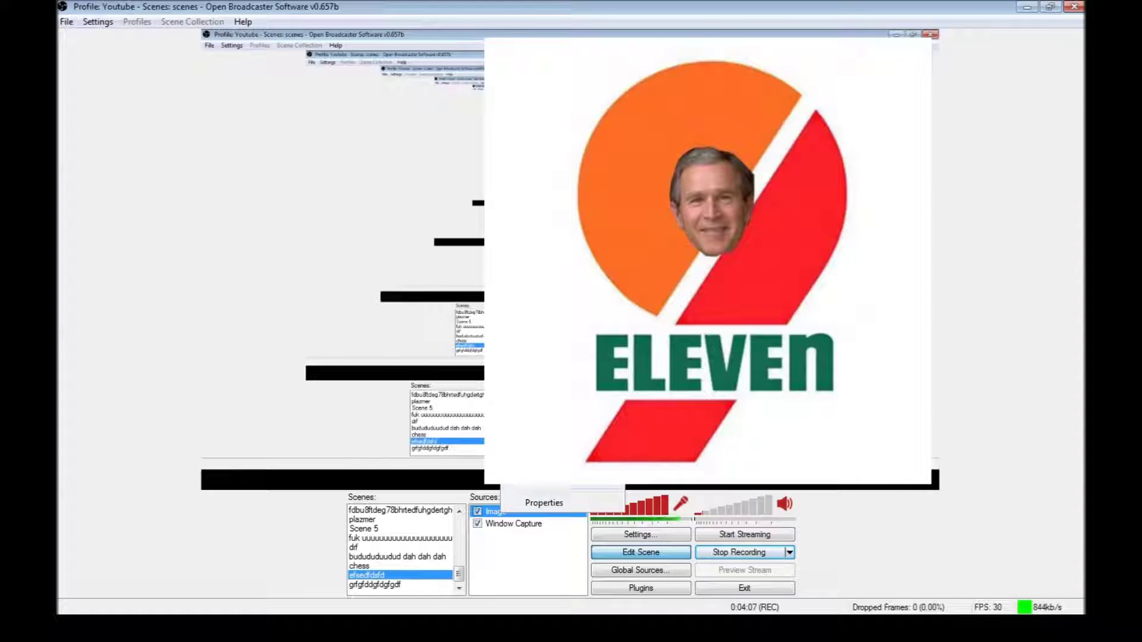
mouse_move(544, 397)
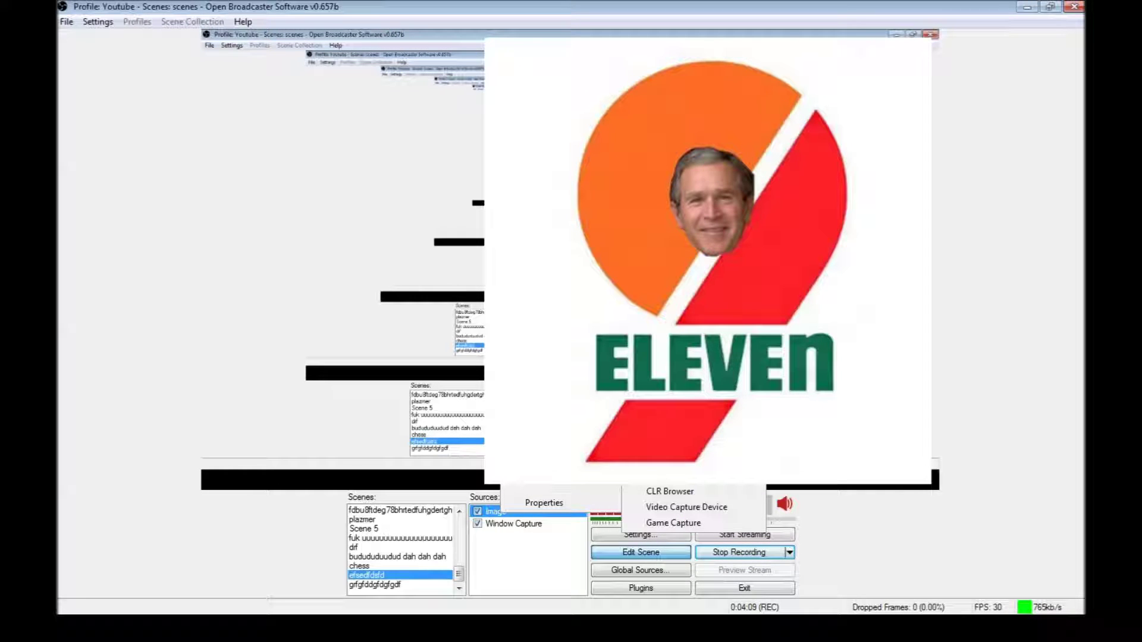
mouse_move(543, 440)
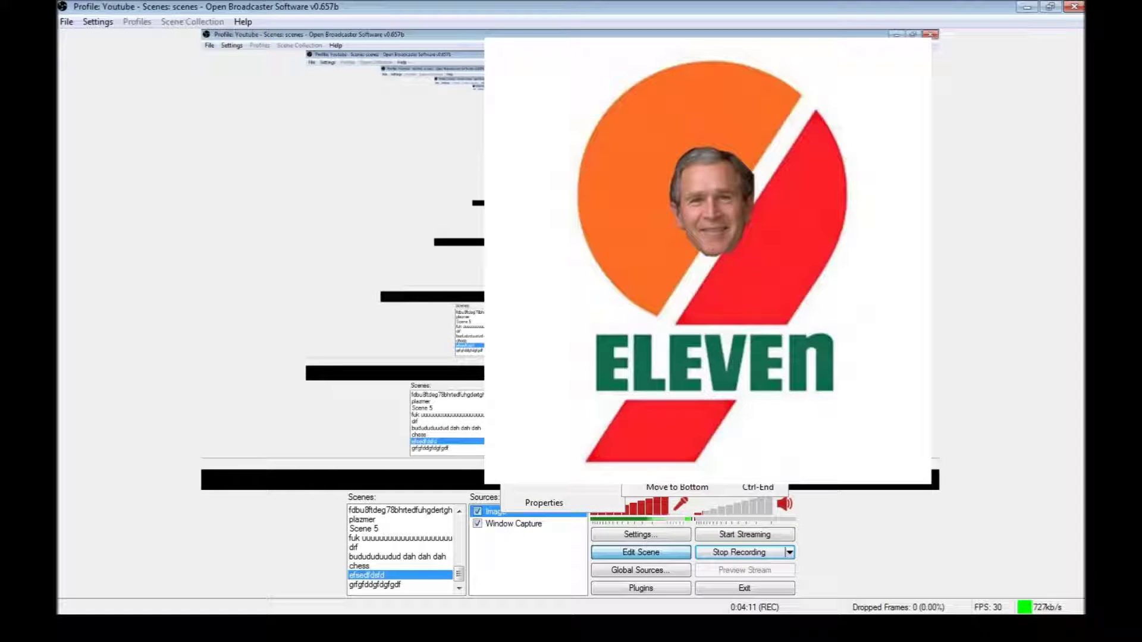
left_click(677, 487)
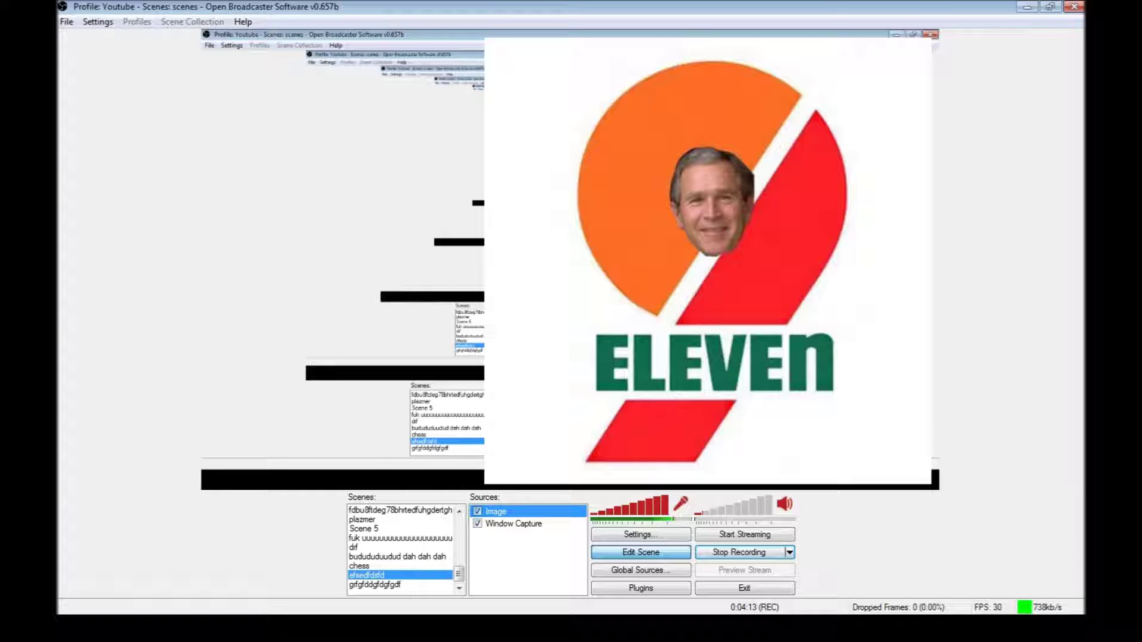
key("ctrl+Home")
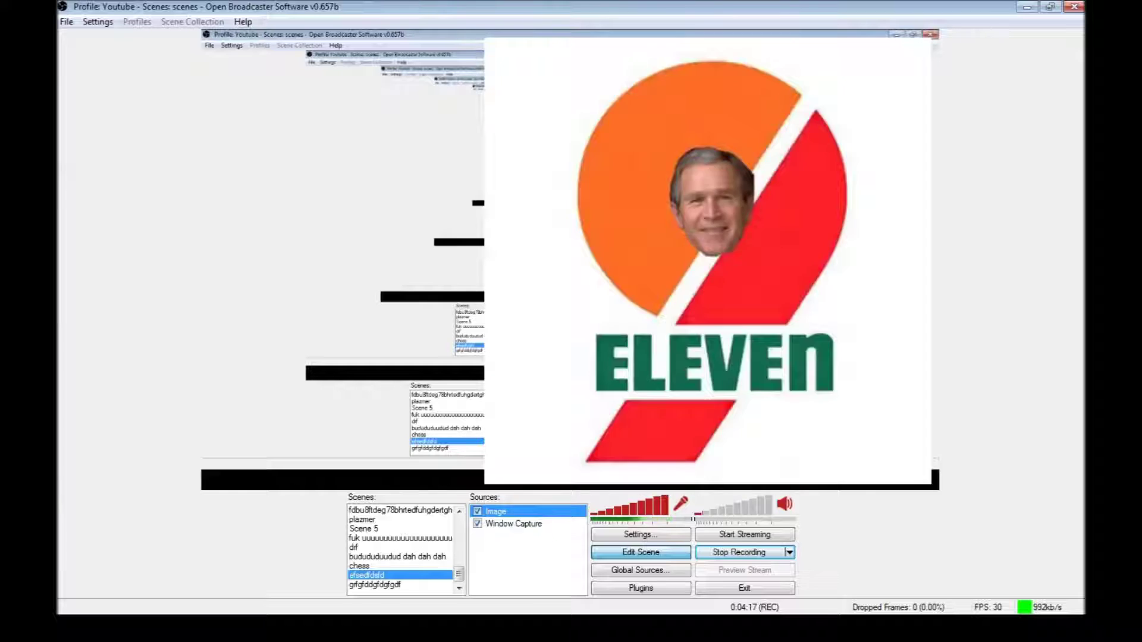
Step: Add the 50shadesofgay picture as an image source named Image 2 and place it over the logo image
right_click(561, 565)
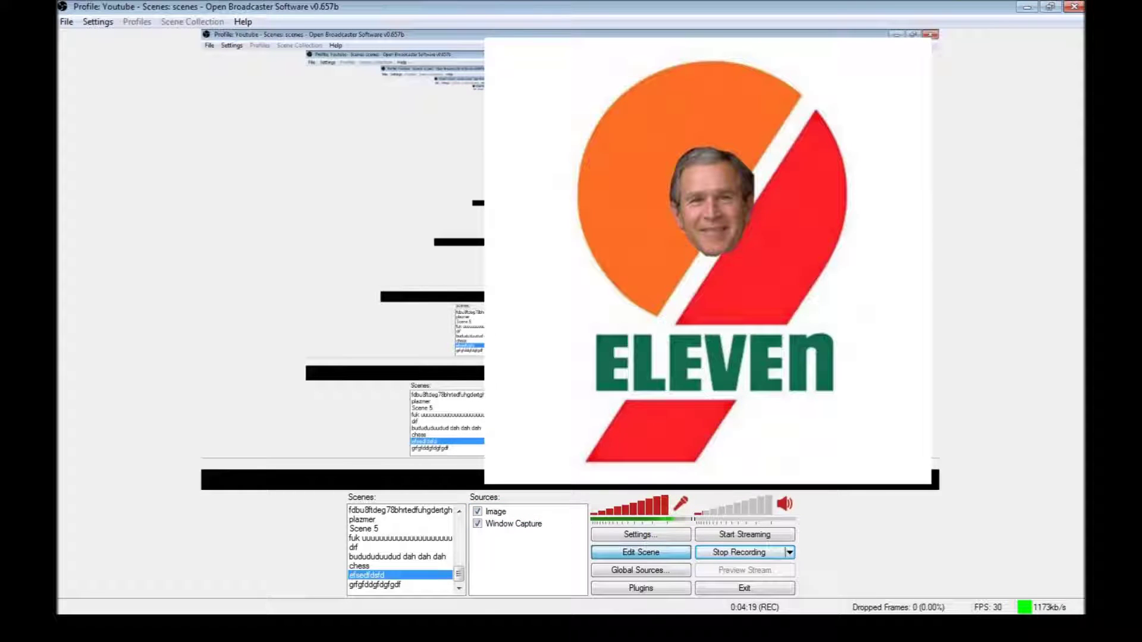
mouse_move(594, 573)
left_click(673, 495)
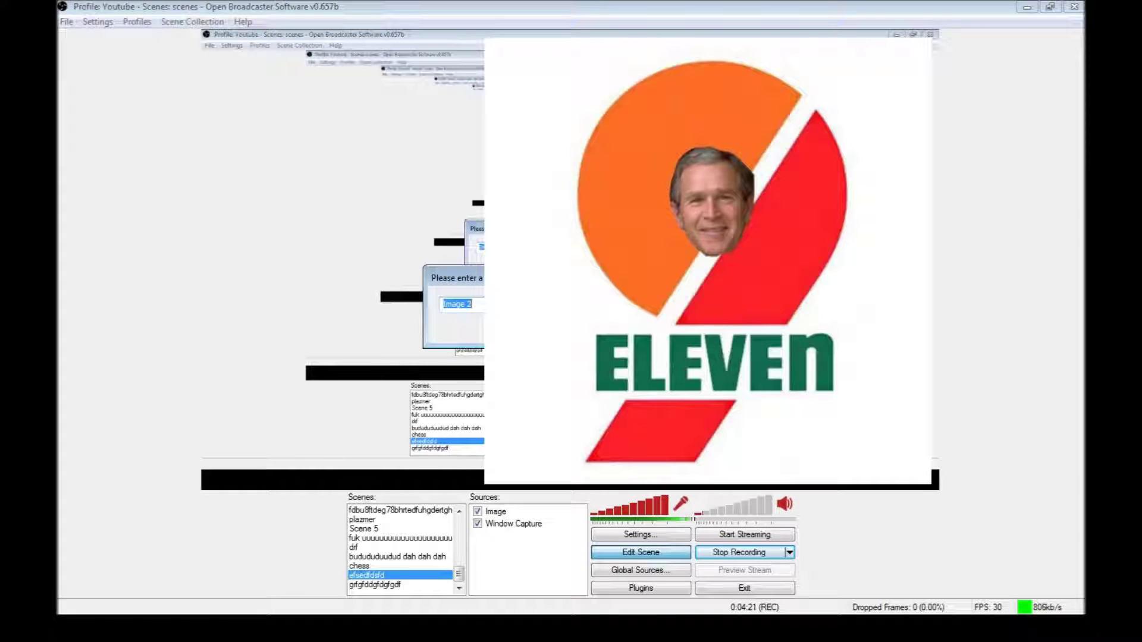
key("Return")
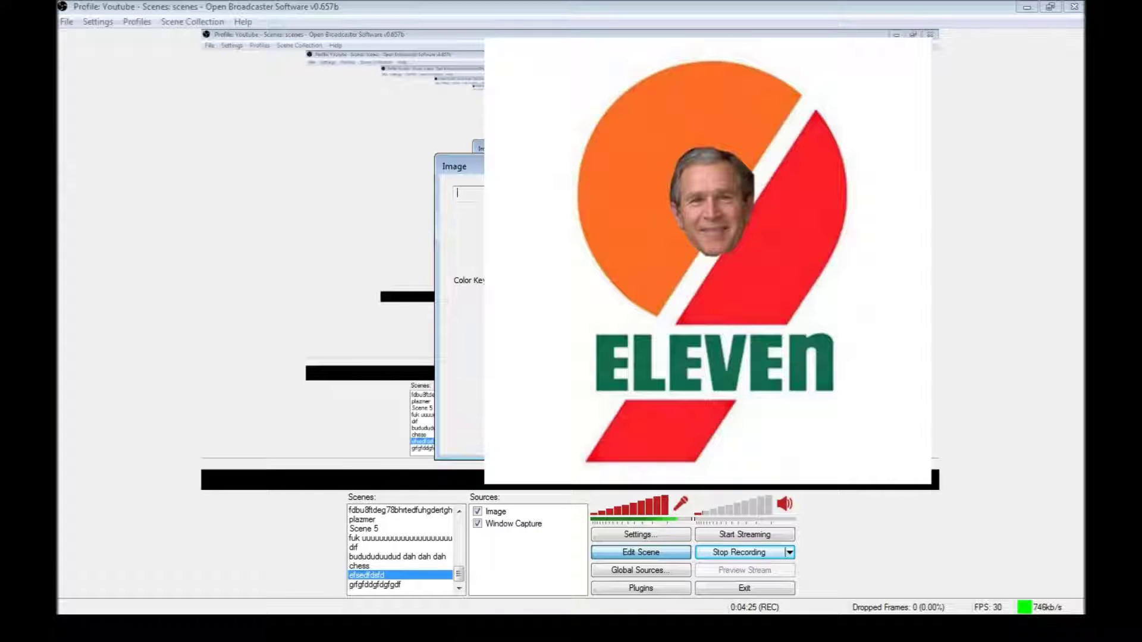
left_click(720, 194)
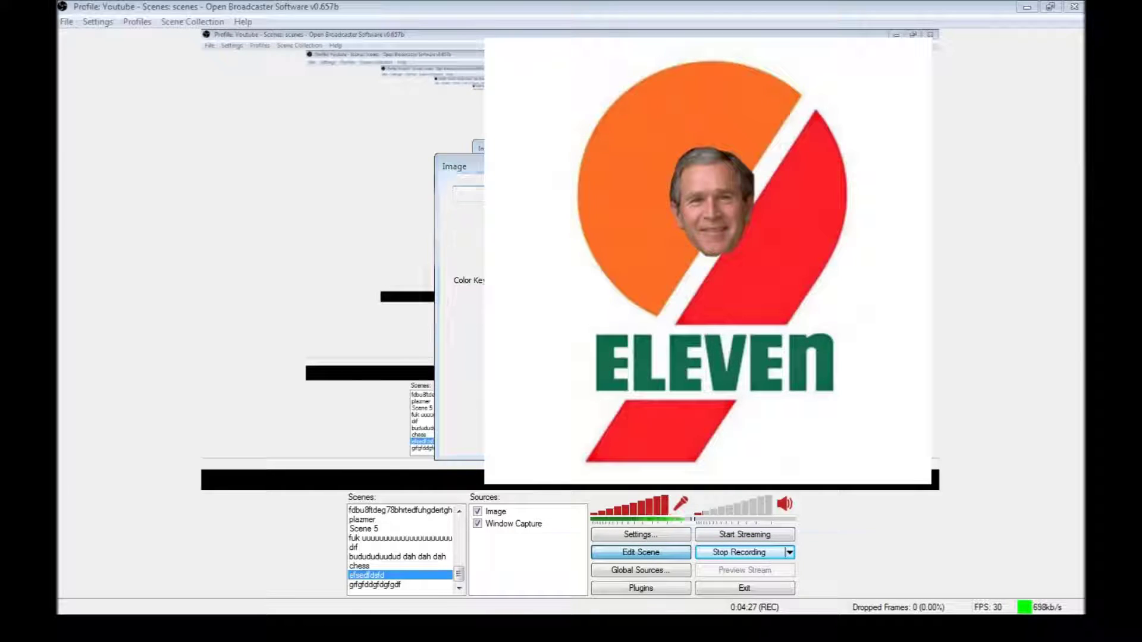
left_click(578, 267)
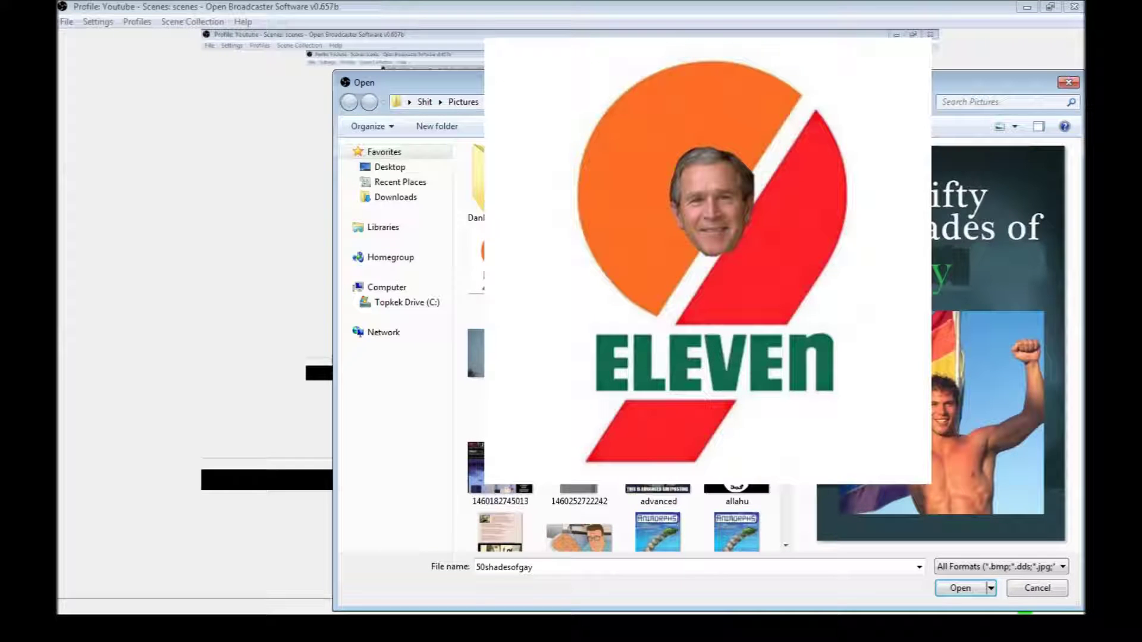
key("Return")
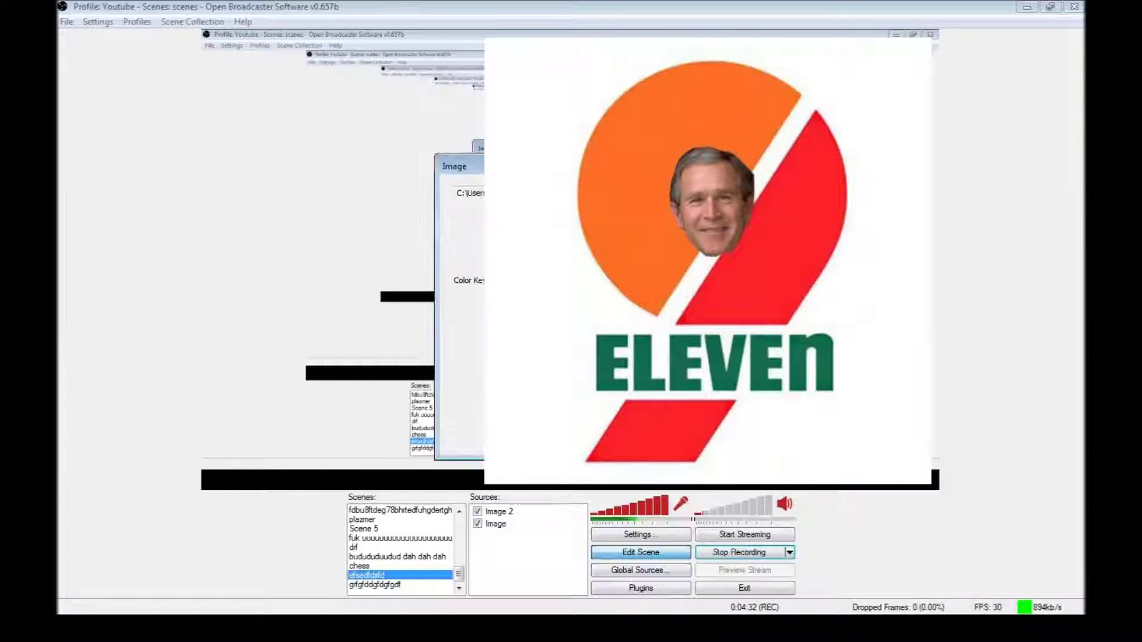
key("Return")
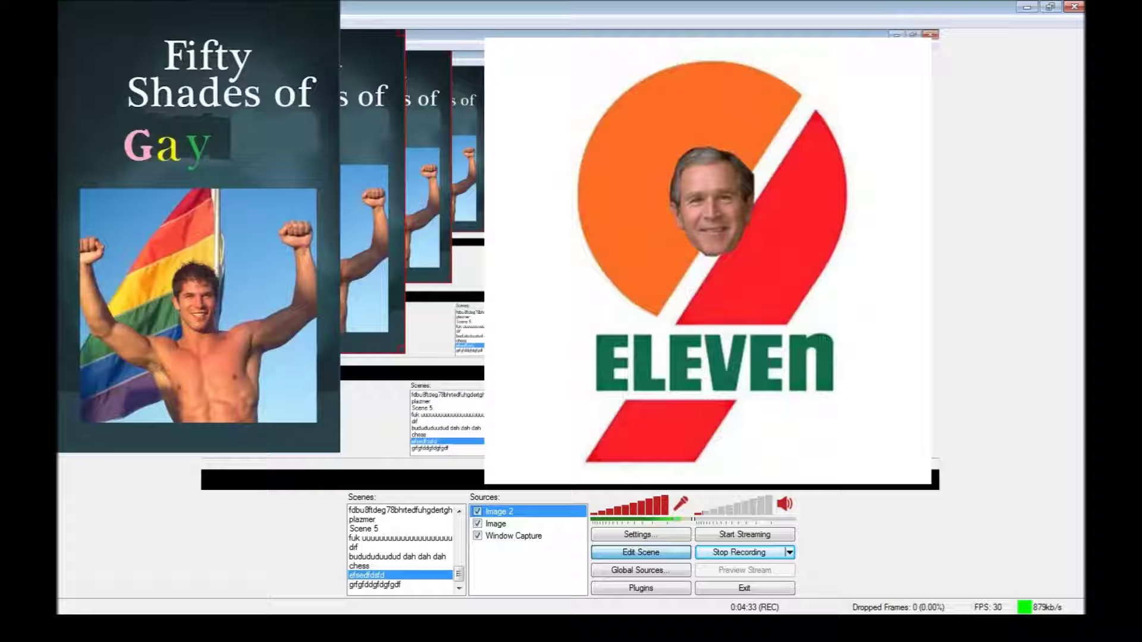
left_click_drag(303, 193, 734, 210)
left_click_drag(702, 255, 748, 275)
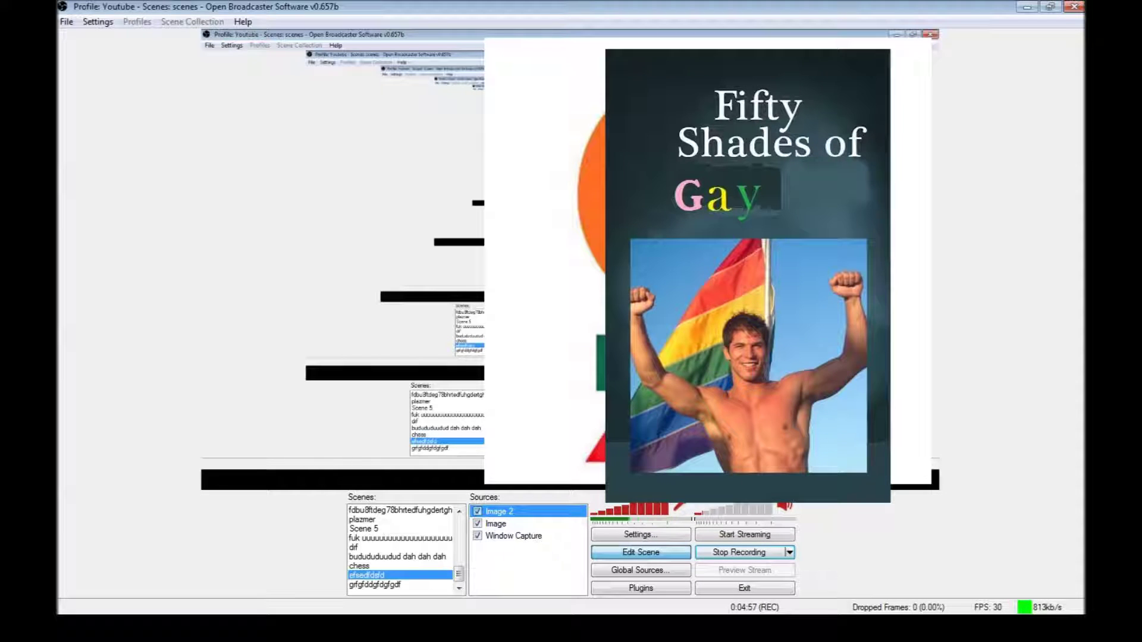
Step: Shift the Image 2 source down and up in the source order repeatedly, ending with it beneath the Image source
key("ctrl+Down")
key("ctrl+Up")
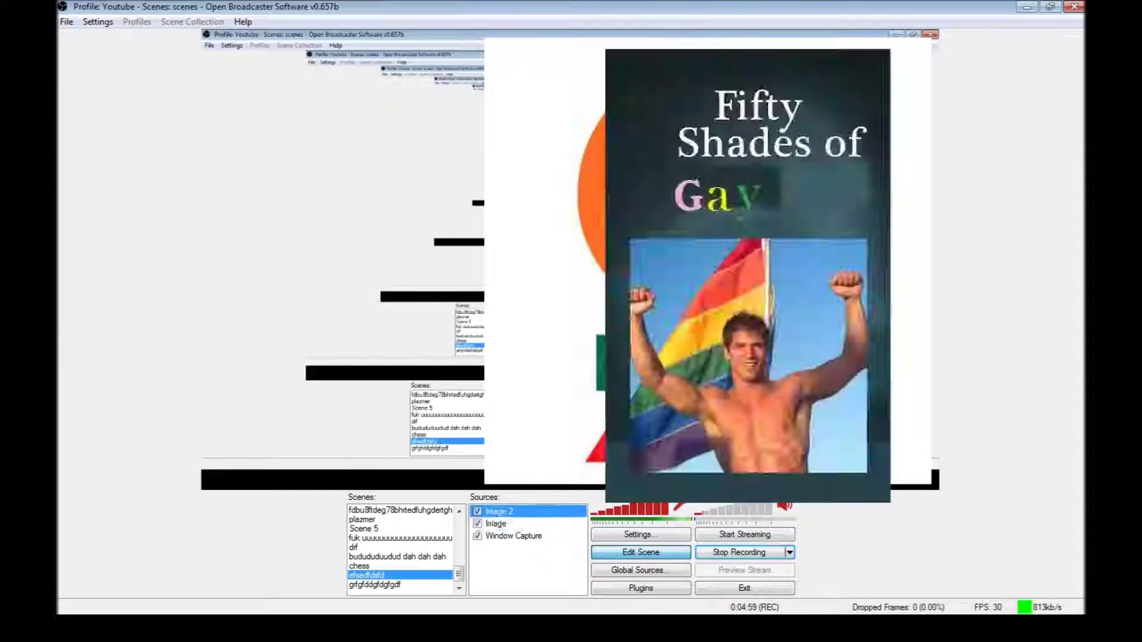
key("ctrl+Down")
key("ctrl+Up")
key("ctrl+Down")
key("ctrl+Up")
key("ctrl+Down")
key("ctrl+Down")
key("ctrl+Up")
key("ctrl+Up")
key("ctrl+Down")
key("ctrl+Down")
key("ctrl+Up")
key("ctrl+Up")
key("ctrl+Down")
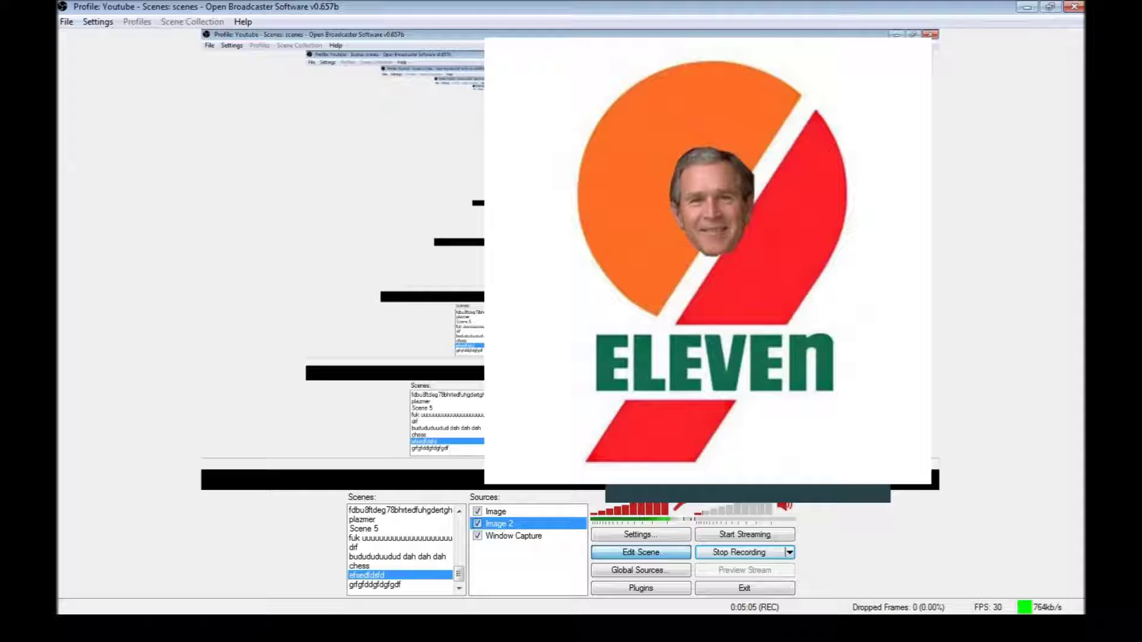
Step: Move the logo image left, order it below Image 2, and shift the book cover picture left to overlap it
left_click_drag(708, 260, 496, 286)
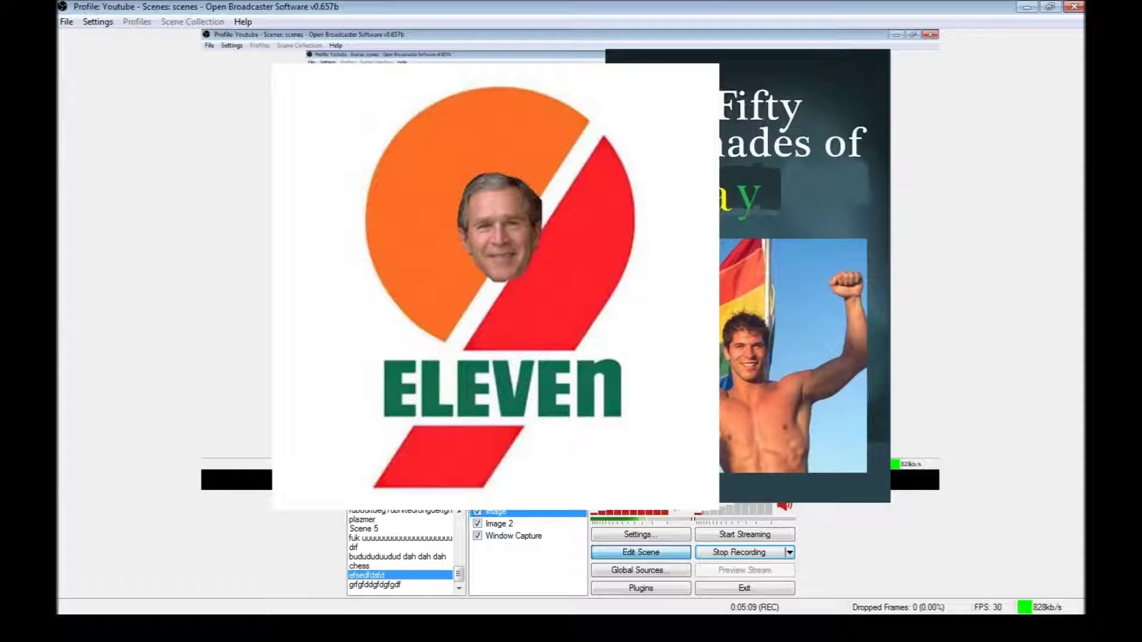
key("ctrl+Down")
left_click_drag(748, 276, 623, 266)
Step: Delete the Image 2 and Image sources, keeping only Window Capture in the scene
key("alt+Tab")
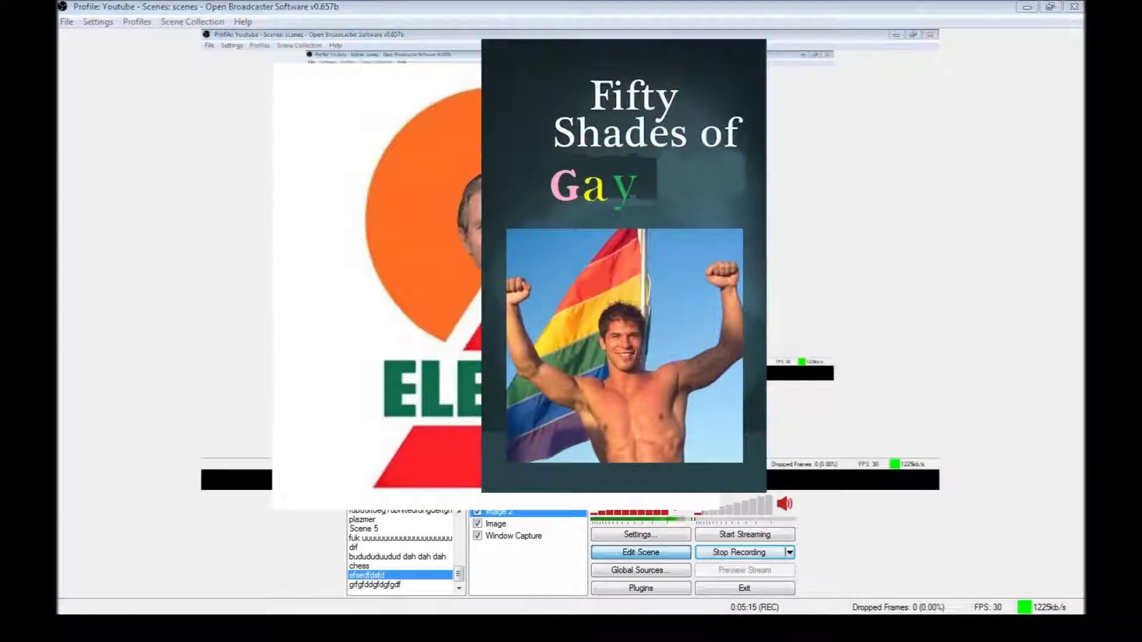
key("Delete")
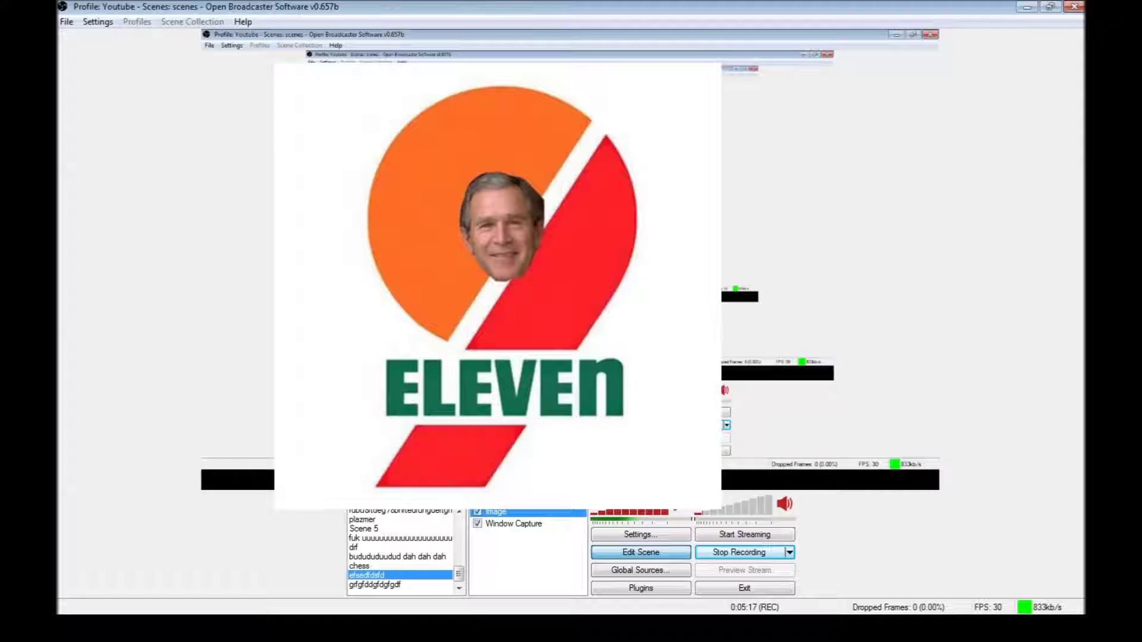
key("Return")
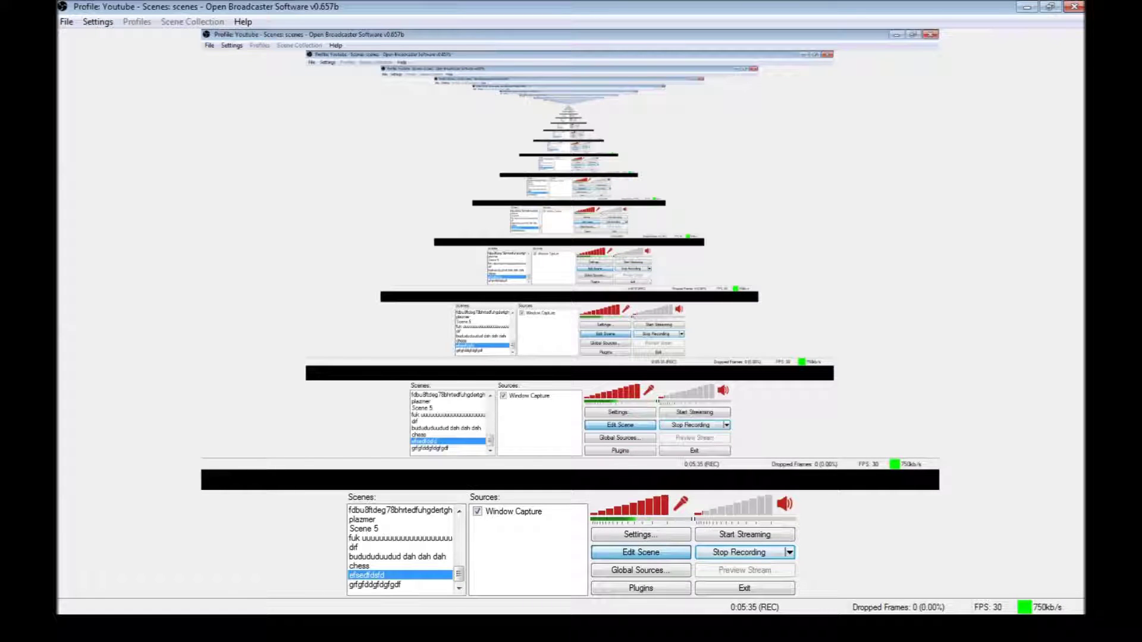
Step: Lower the desktop audio volume to near its minimum
left_click_drag(747, 507, 701, 506)
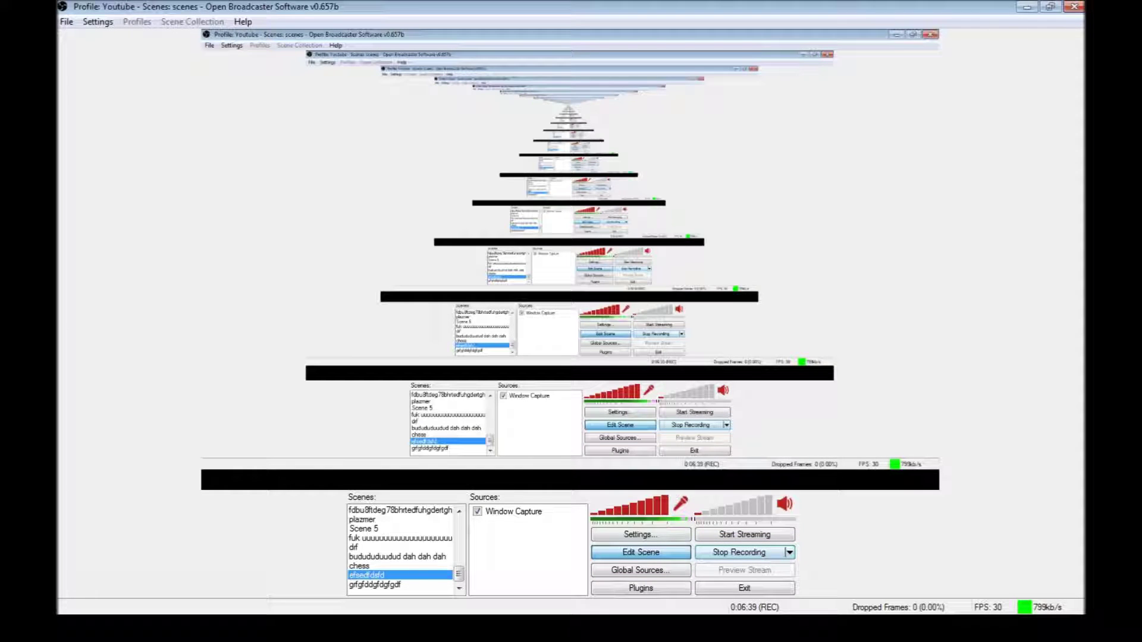
Step: Open the recordings folder and move its window over the preview area
left_click(66, 21)
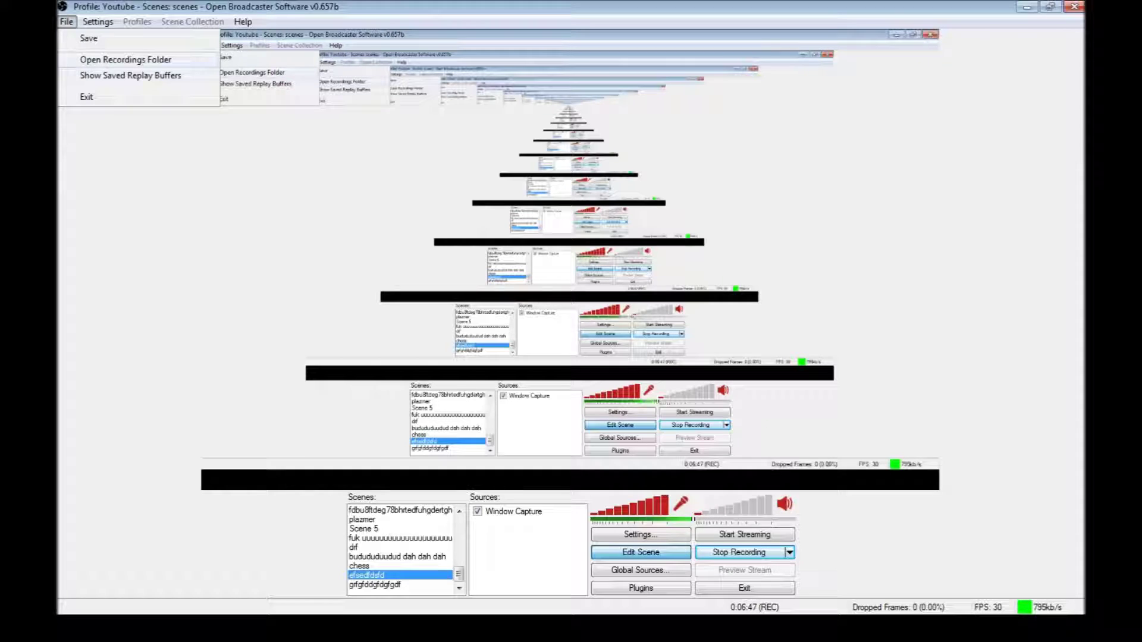
left_click(126, 60)
left_click_drag(595, 15, 525, 99)
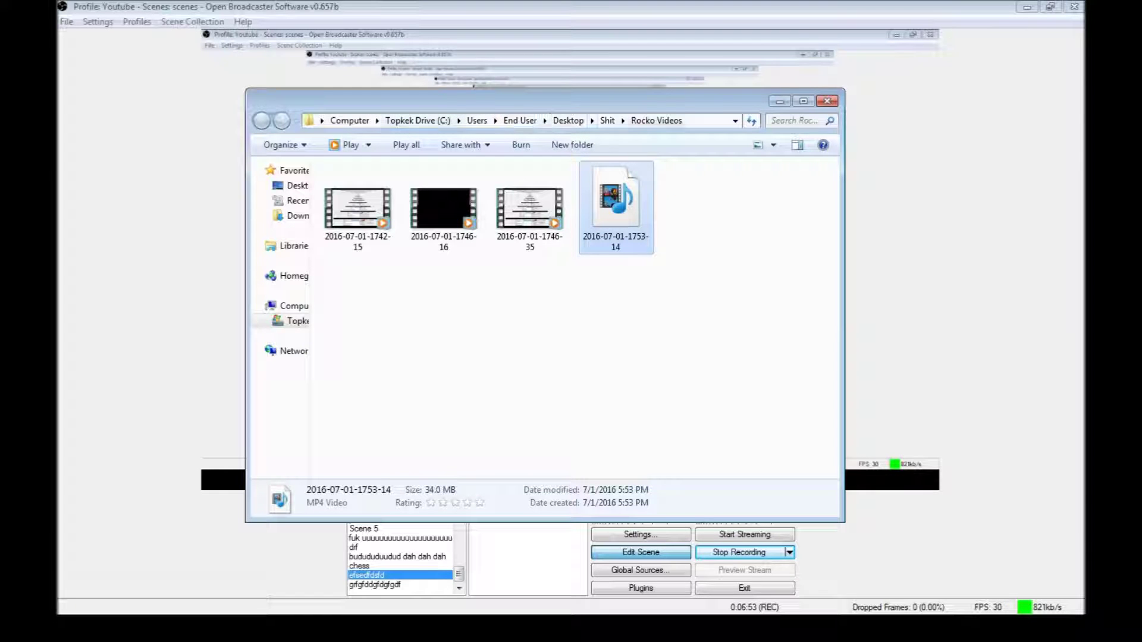
left_click_drag(714, 102, 724, 84)
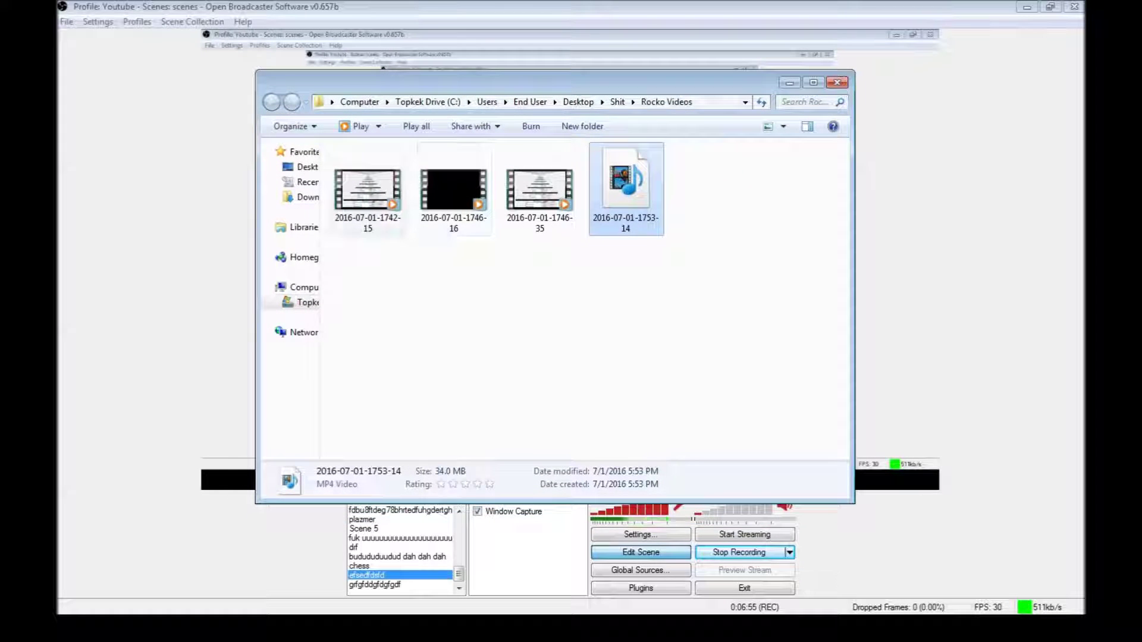
left_click(368, 199)
left_click(453, 199)
left_click(497, 256)
left_click(540, 196)
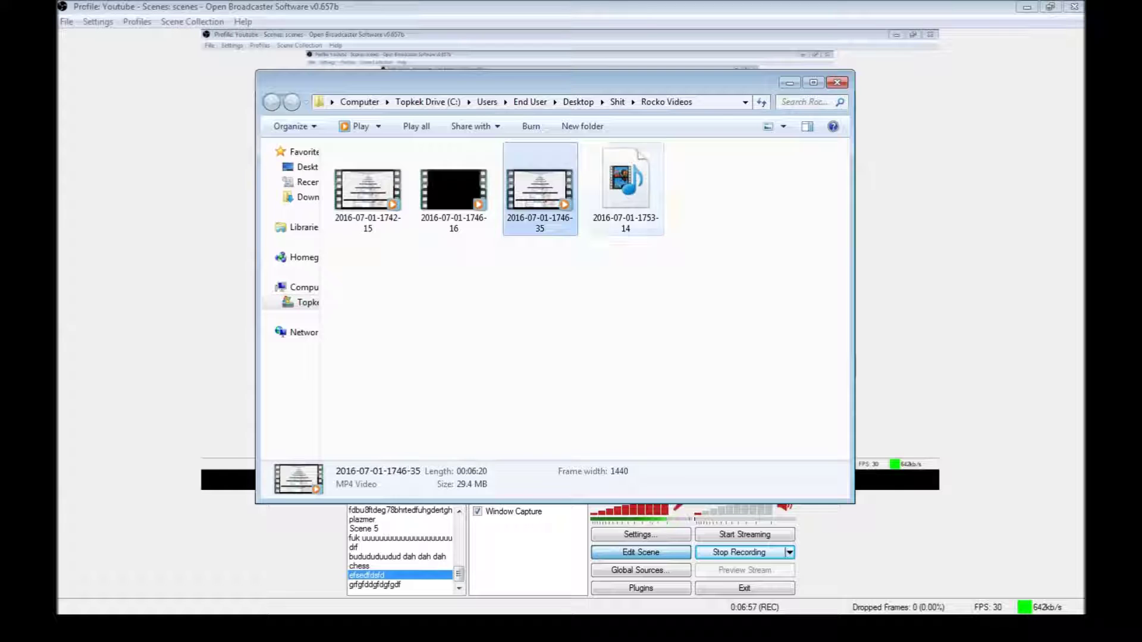
left_click(625, 190)
left_click_drag(684, 83, 696, 49)
left_click(638, 250)
left_click(638, 155)
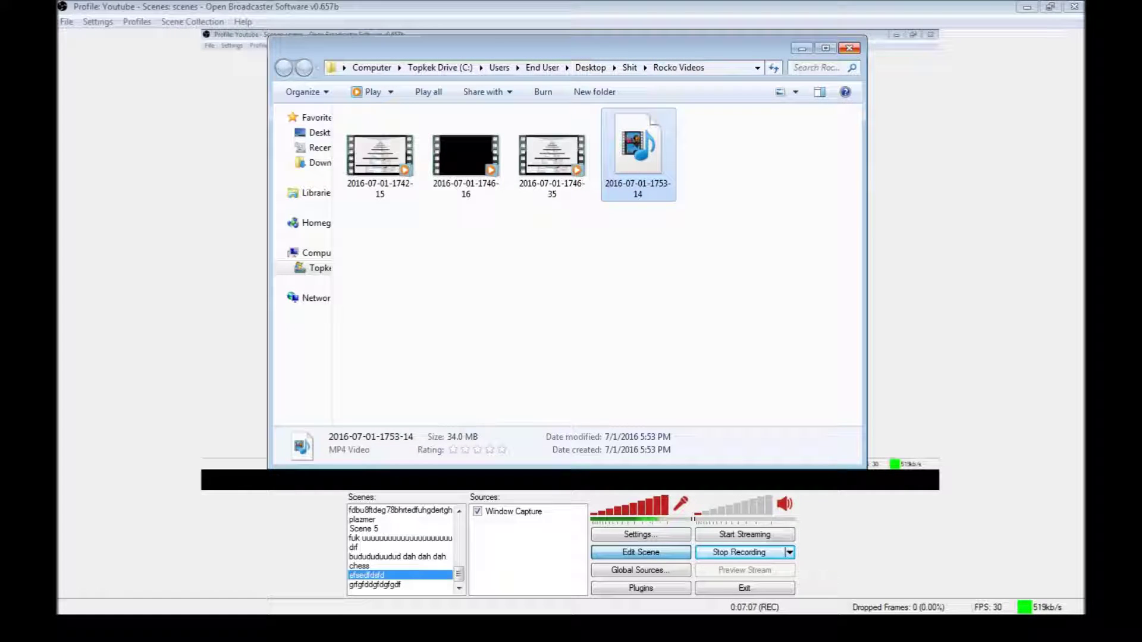
left_click(849, 48)
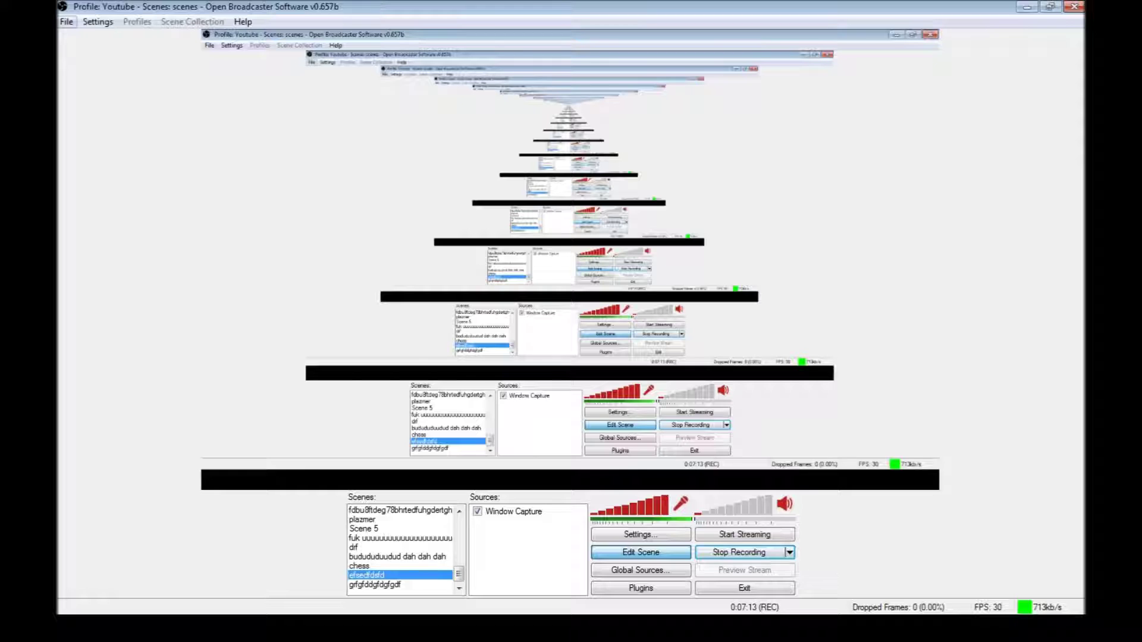
left_click(66, 21)
key("Down")
key("Down")
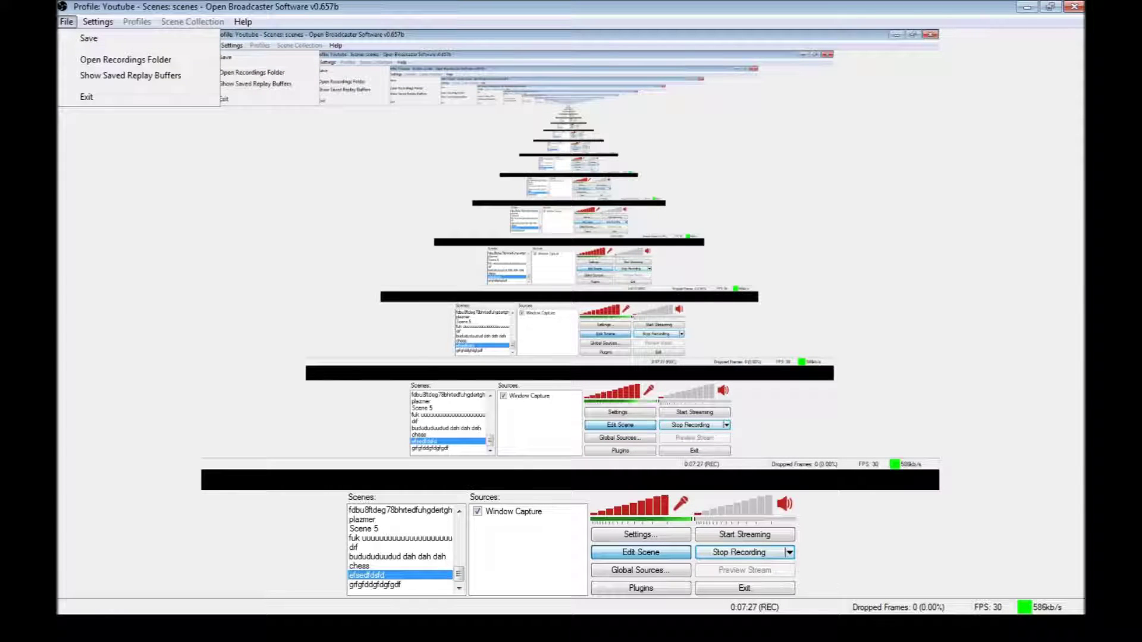
key("Right")
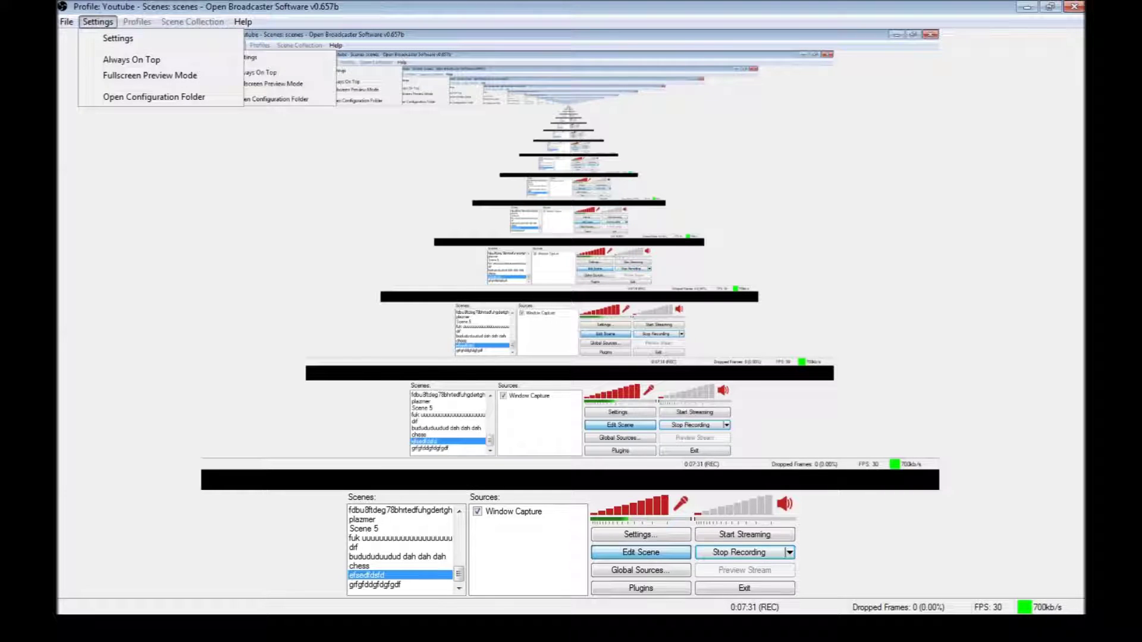
key("Escape")
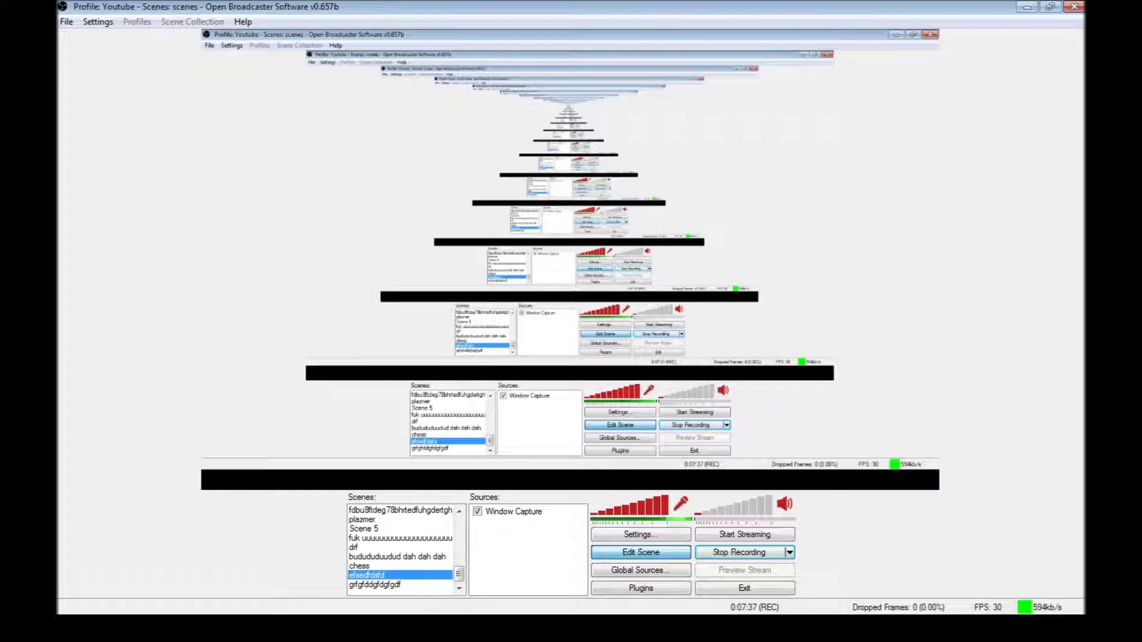
key("alt+f")
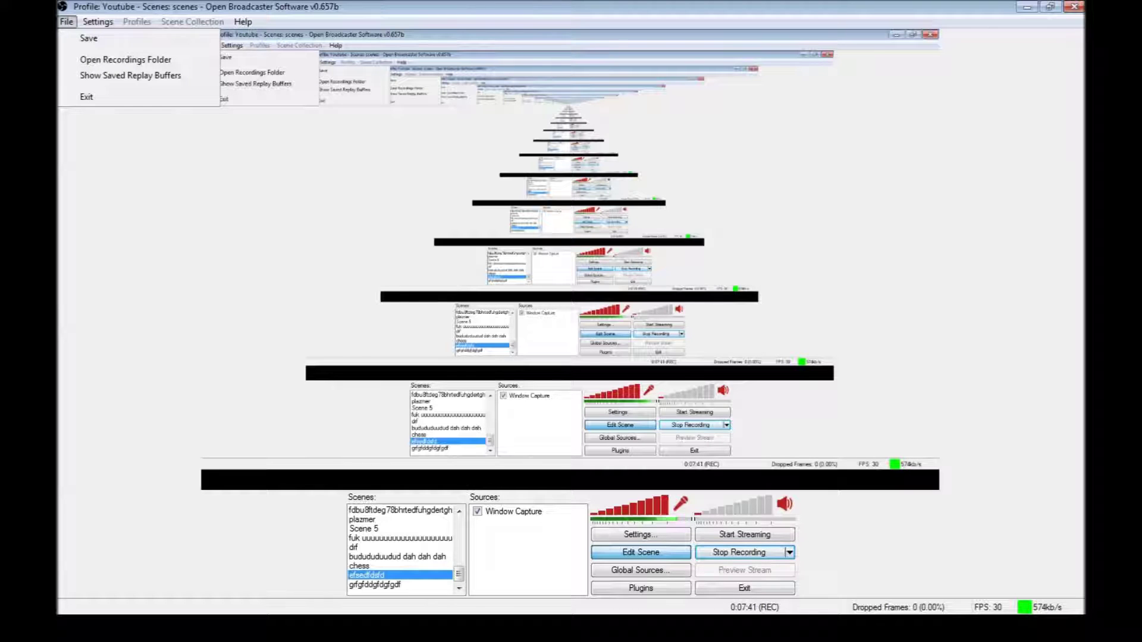
mouse_move(458, 573)
left_mouse_down()
mouse_move(458, 525)
mouse_move(458, 573)
left_mouse_up()
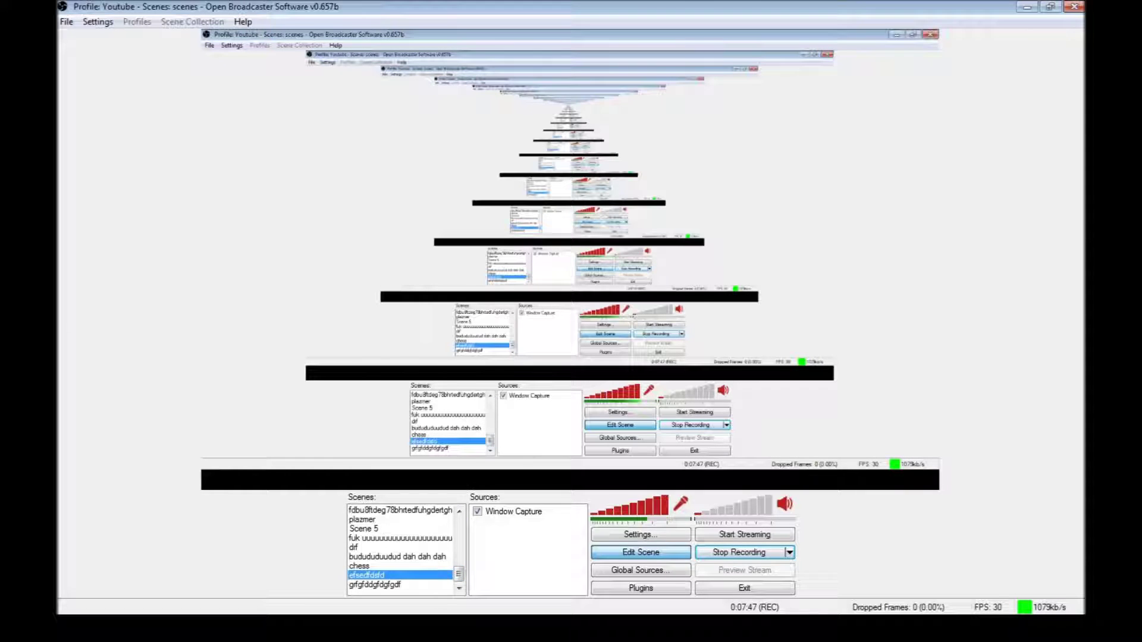
left_click(98, 22)
key("Down")
key("Escape")
key("Escape")
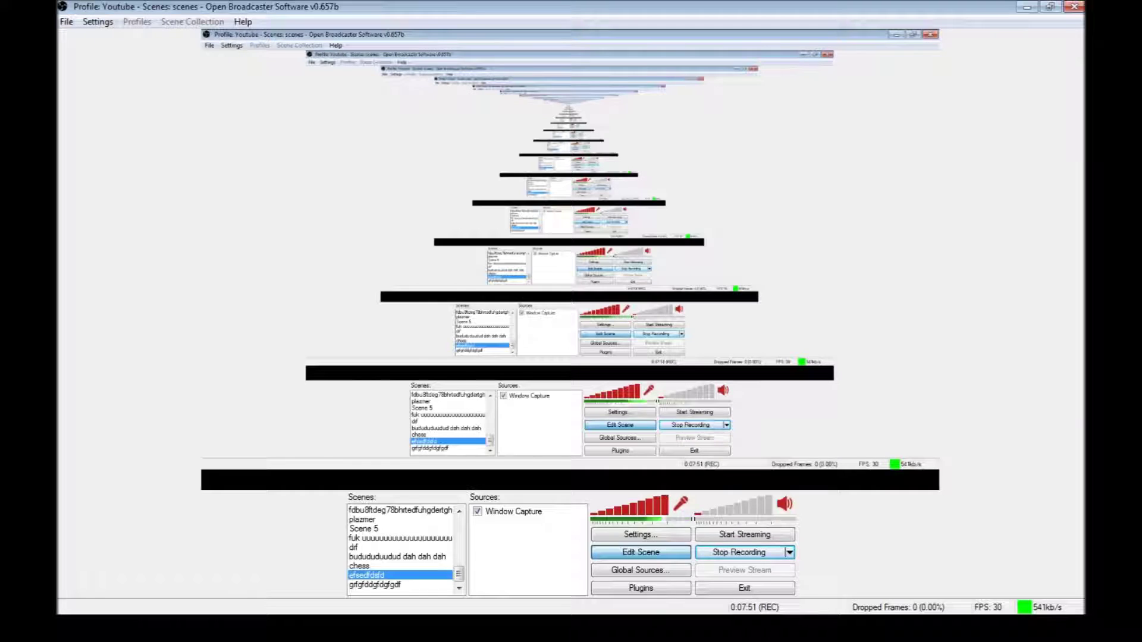
Step: Examine the available help options and the list of dated log files with their analyze, upload and view actions
key("alt+h")
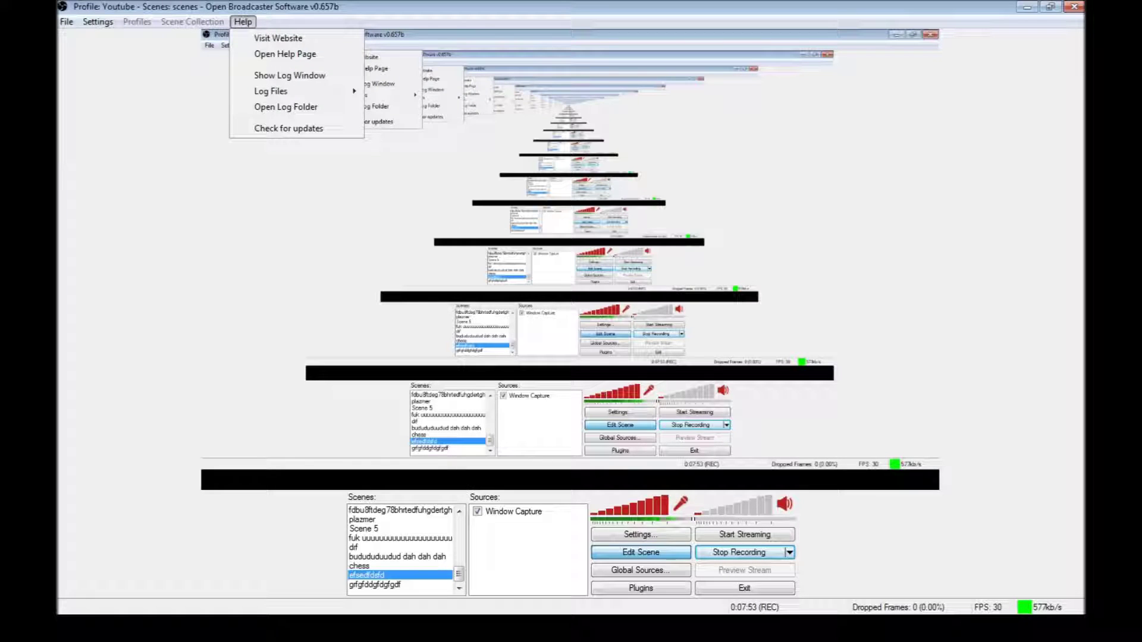
key("Down")
key("Down")
key("Down")
key("Down")
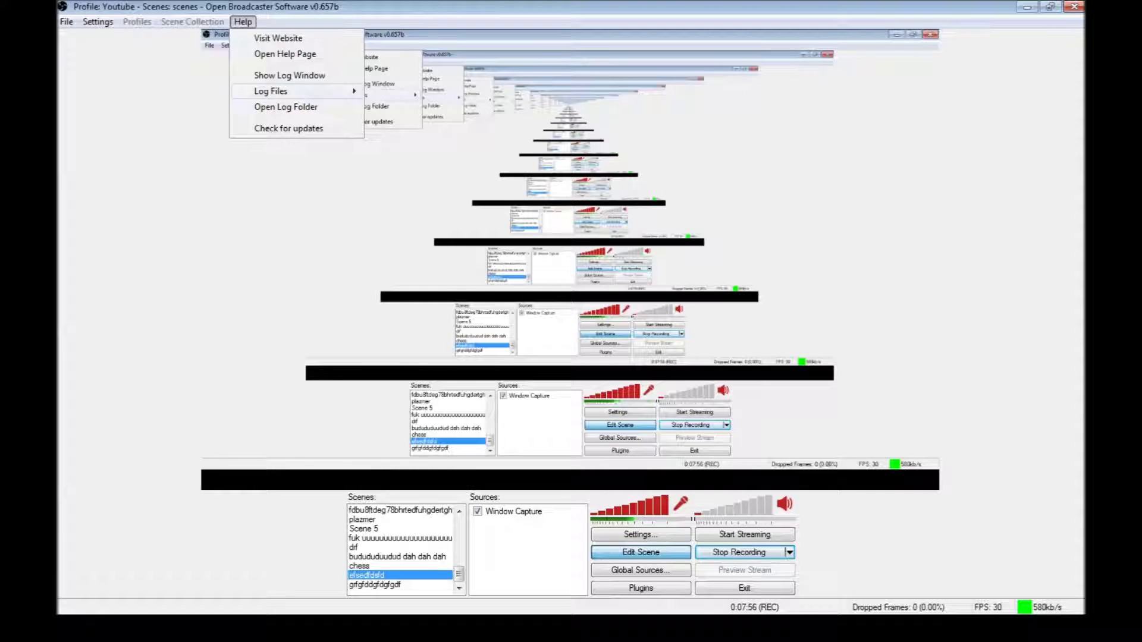
key("Right")
key("Down")
key("Down")
key("Down")
key("Down")
key("Down")
key("Down")
key("Down")
key("Down")
key("Down")
key("Down")
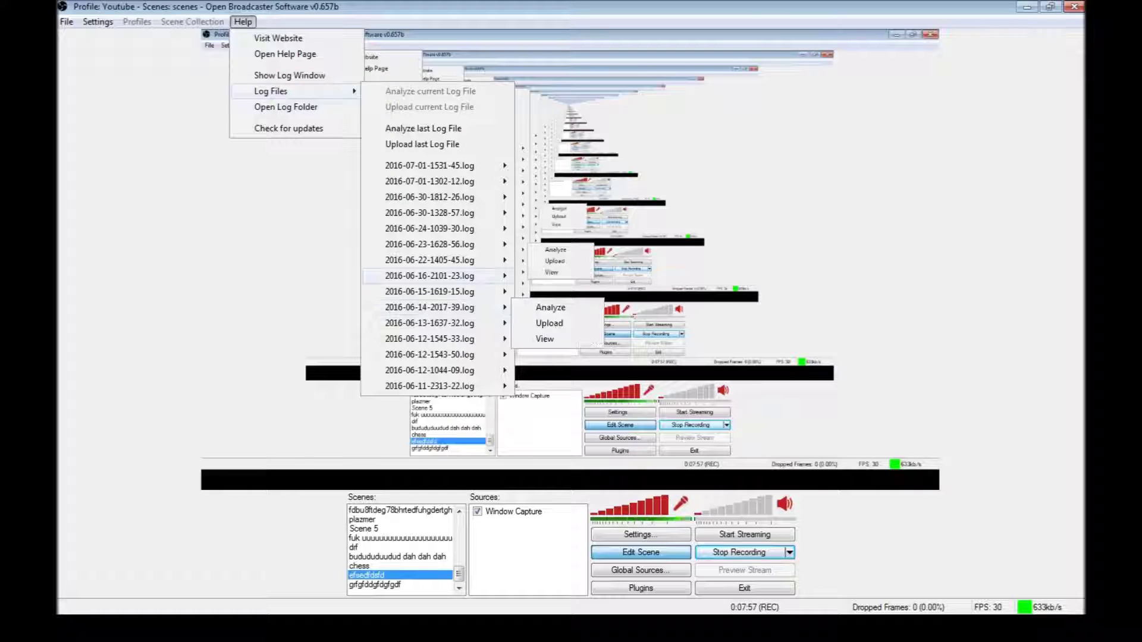
key("Escape")
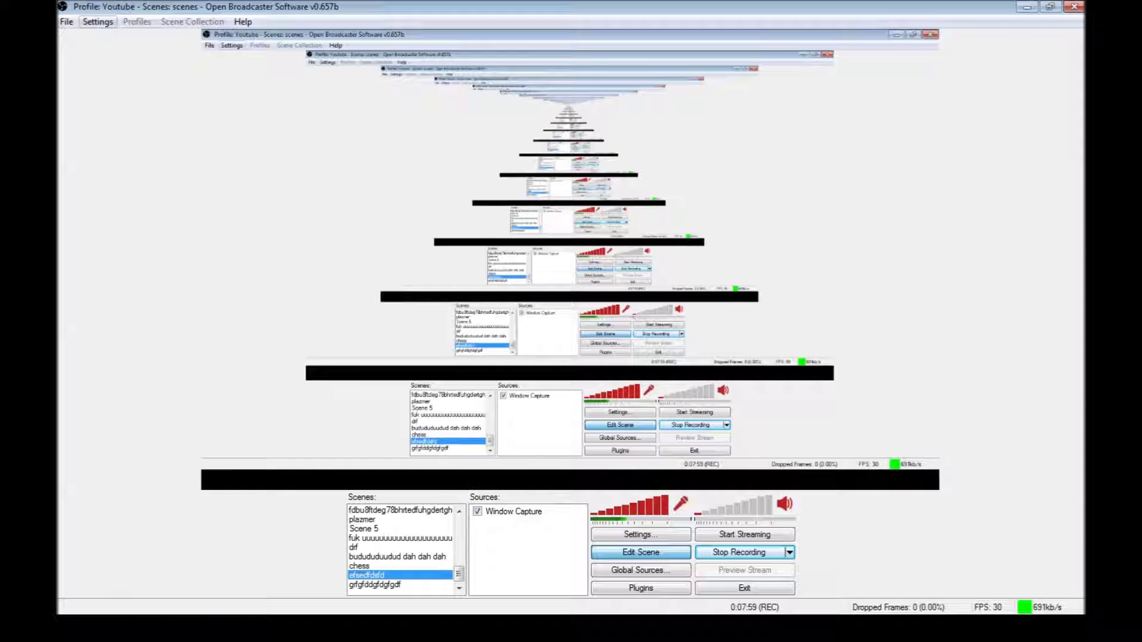
key("Escape")
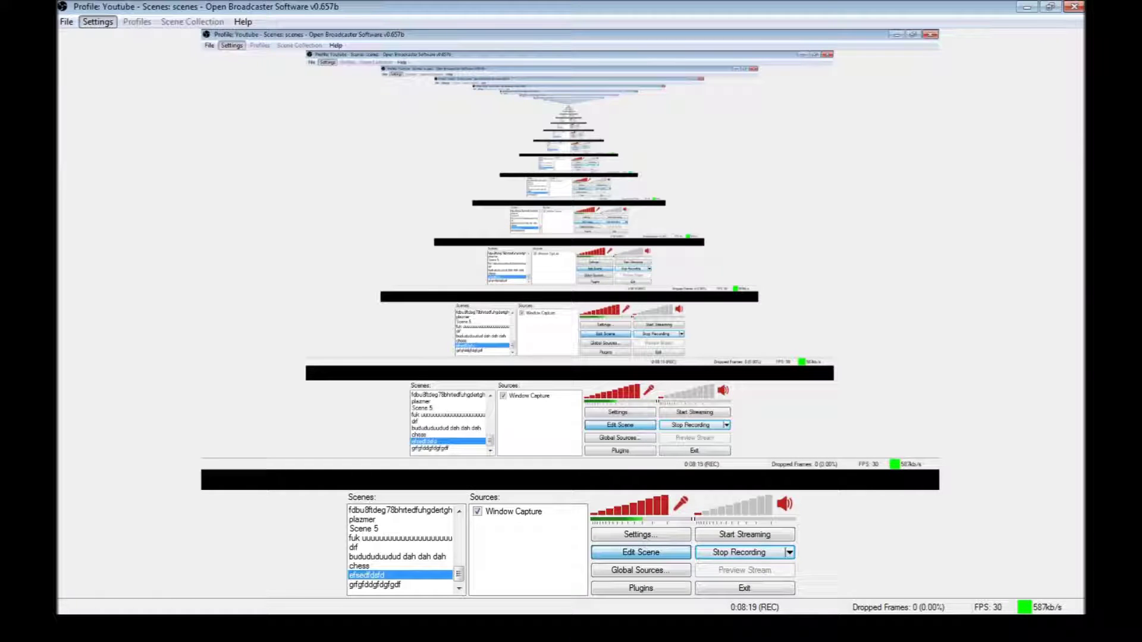
left_click(97, 21)
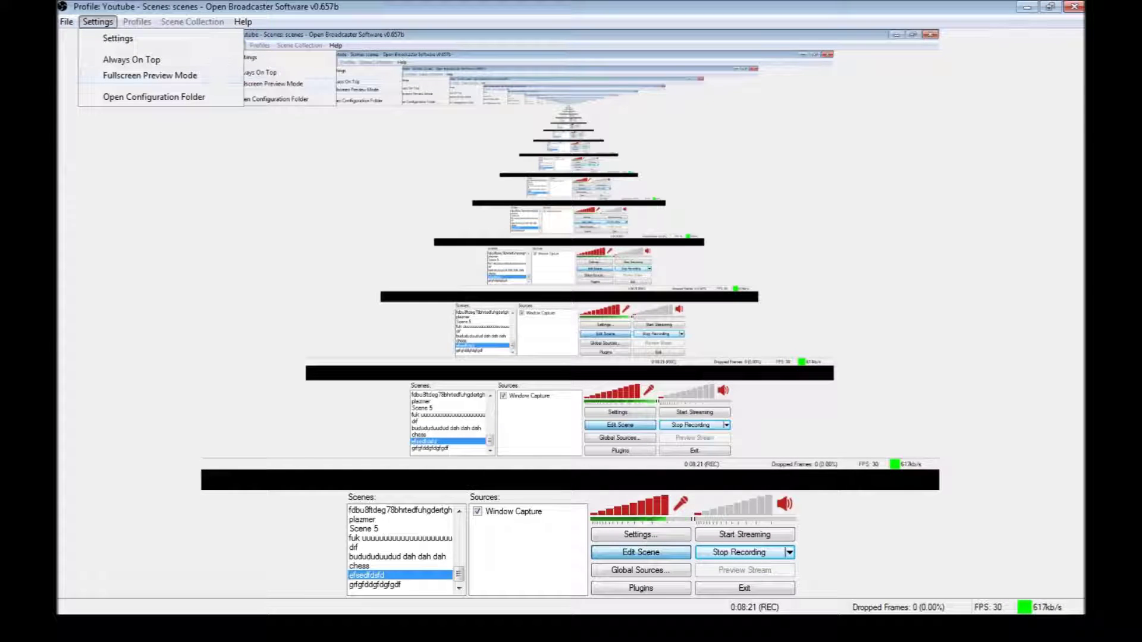
key("Escape")
key("alt+s")
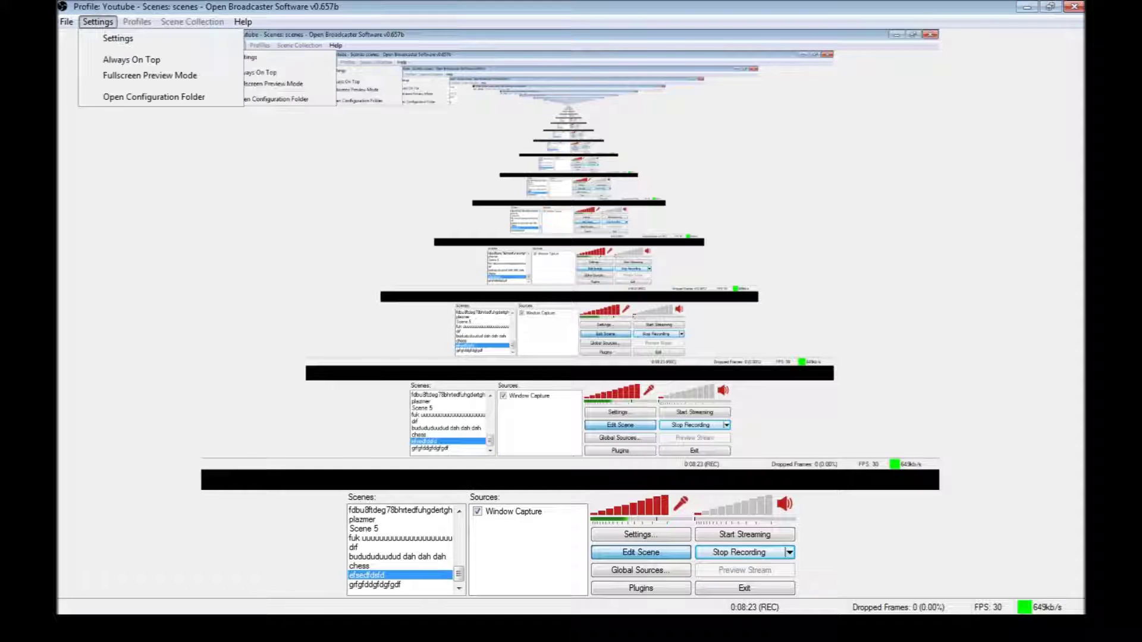
key("Down")
key("Down")
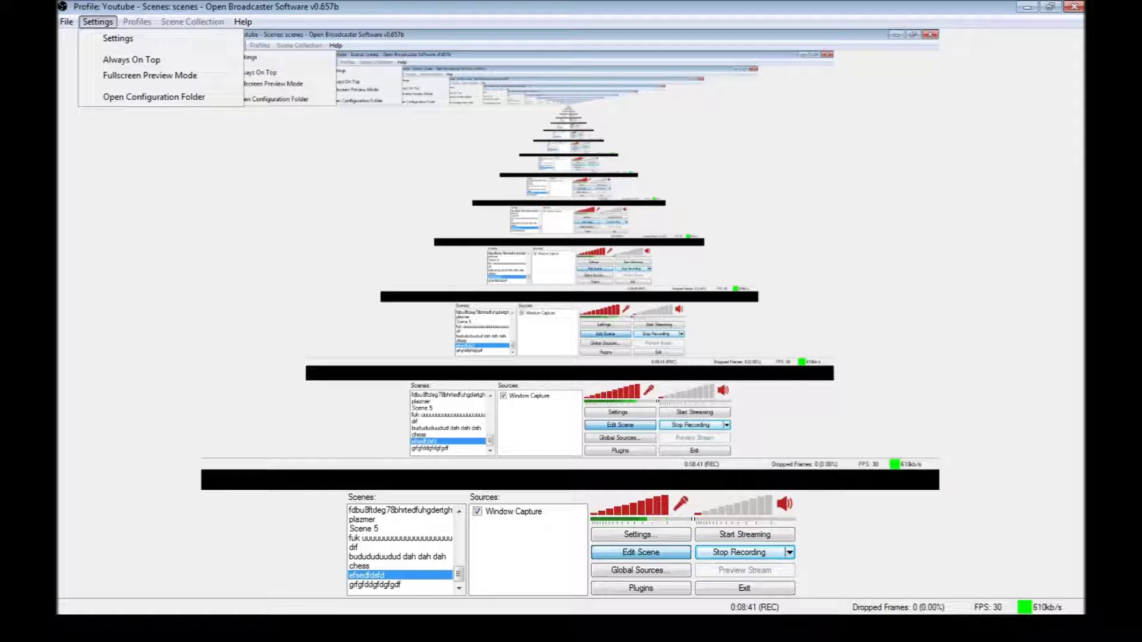
key("Escape")
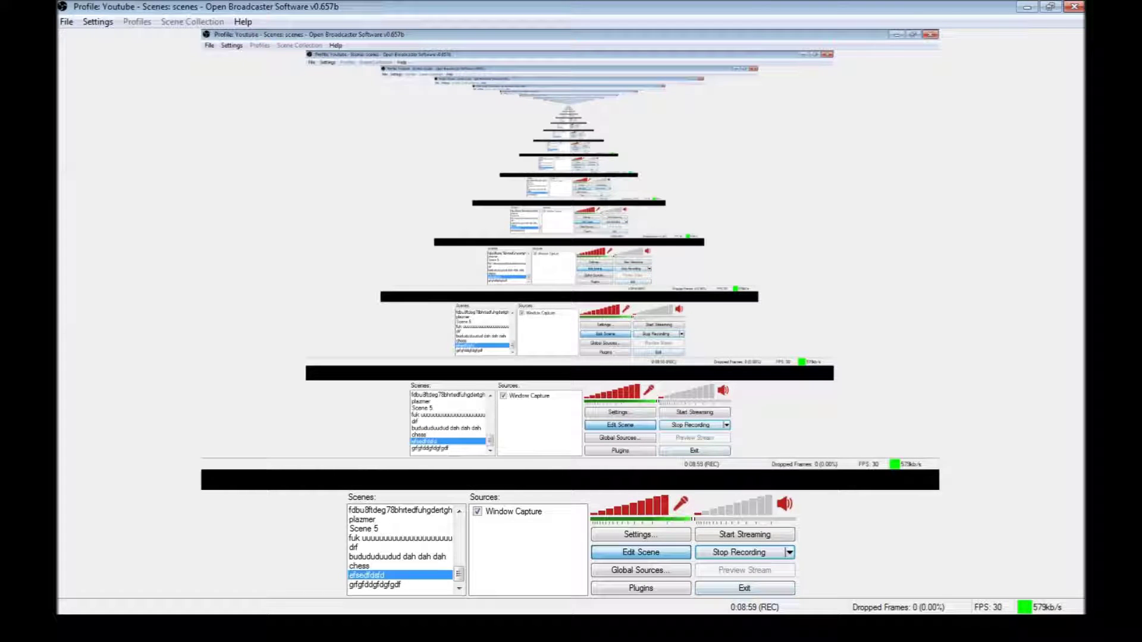
Step: Move the Window Capture source slightly down in the preview and shrink it from its upper-right corner
left_click_drag(570, 250, 553, 270)
left_click_drag(236, 54, 609, 277)
left_click_drag(599, 326, 101, 28)
left_click_drag(274, 78, 243, 58)
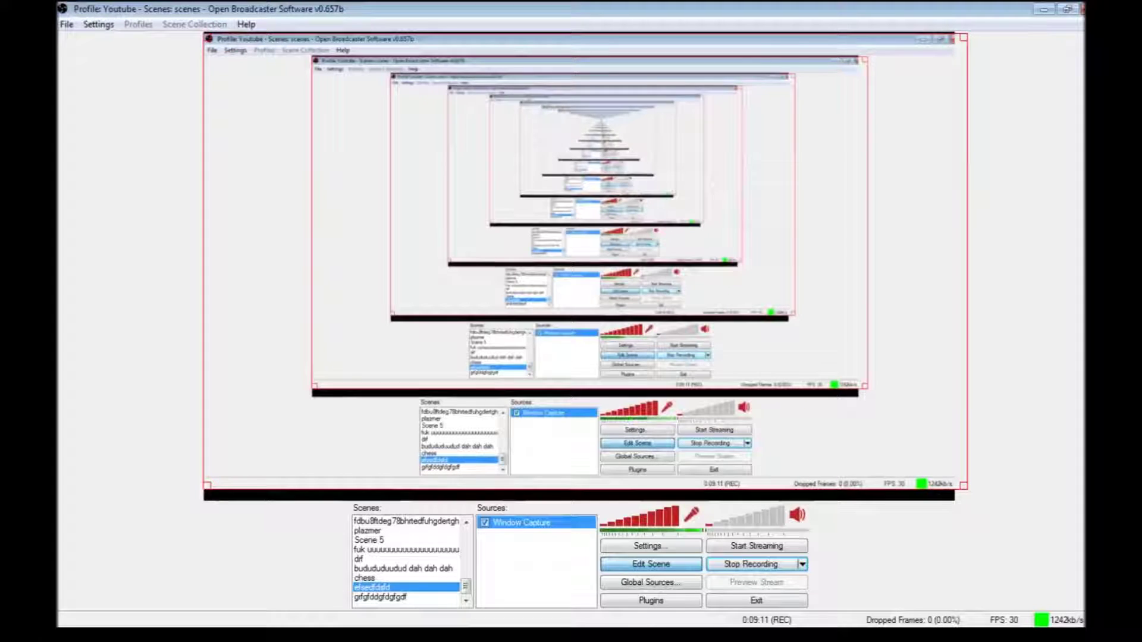
mouse_move(585, 262)
left_mouse_down()
mouse_move(549, 273)
mouse_move(585, 274)
left_mouse_up()
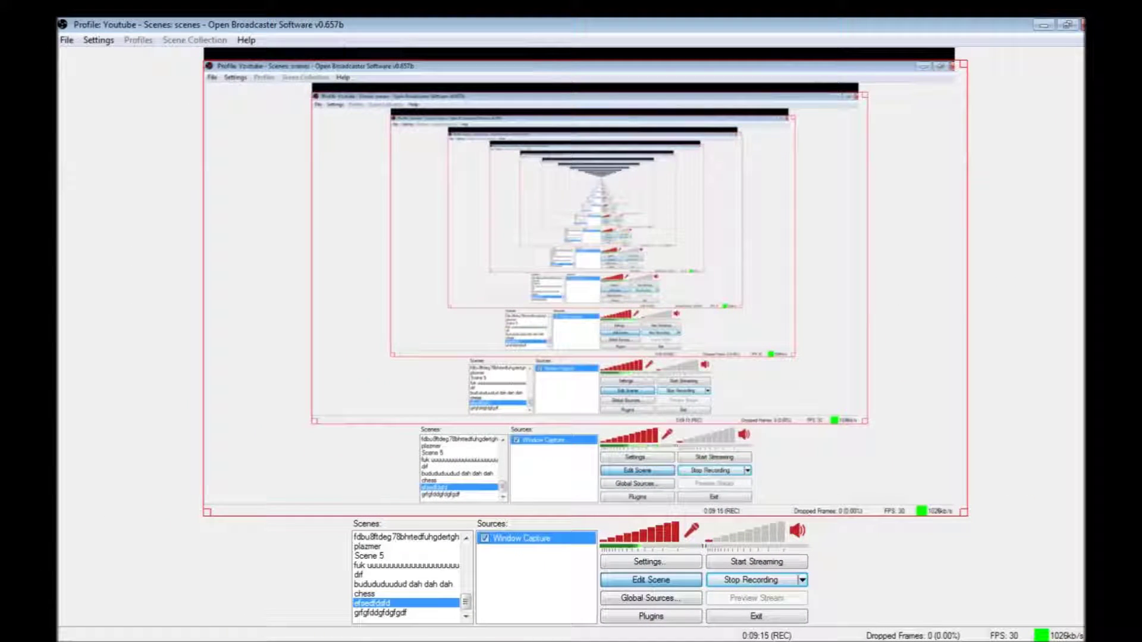
left_click_drag(963, 64, 935, 81)
mouse_move(550, 311)
left_mouse_down()
mouse_move(566, 299)
mouse_move(549, 293)
left_mouse_up()
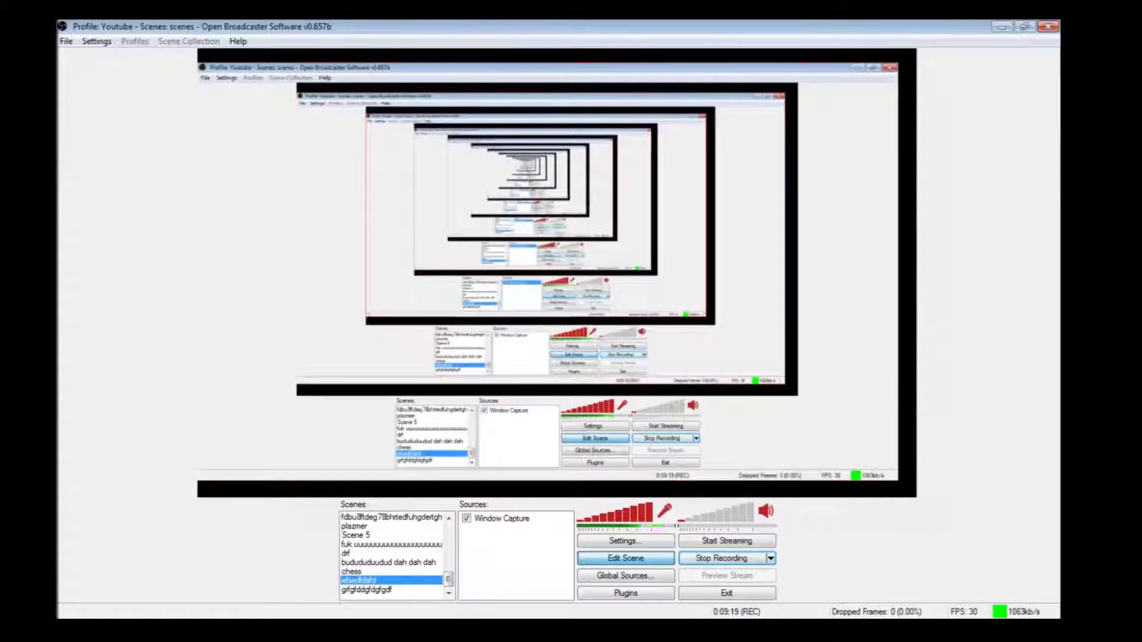
Step: Open the program's settings window and move it higher on the screen
left_click(96, 41)
left_click(98, 40)
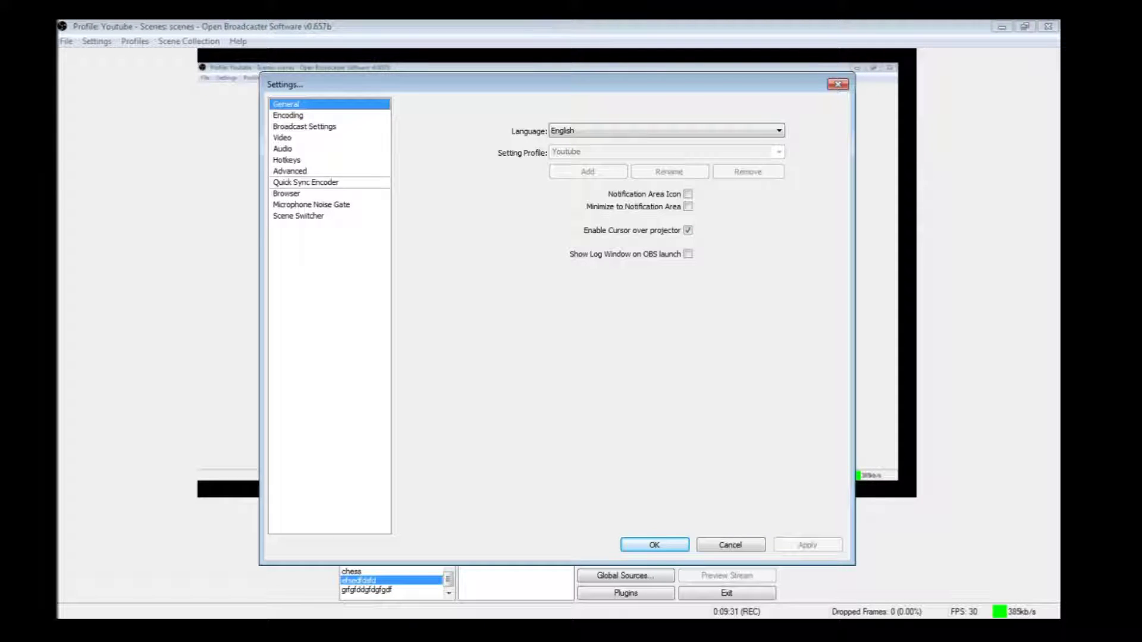
left_click_drag(542, 84, 542, 32)
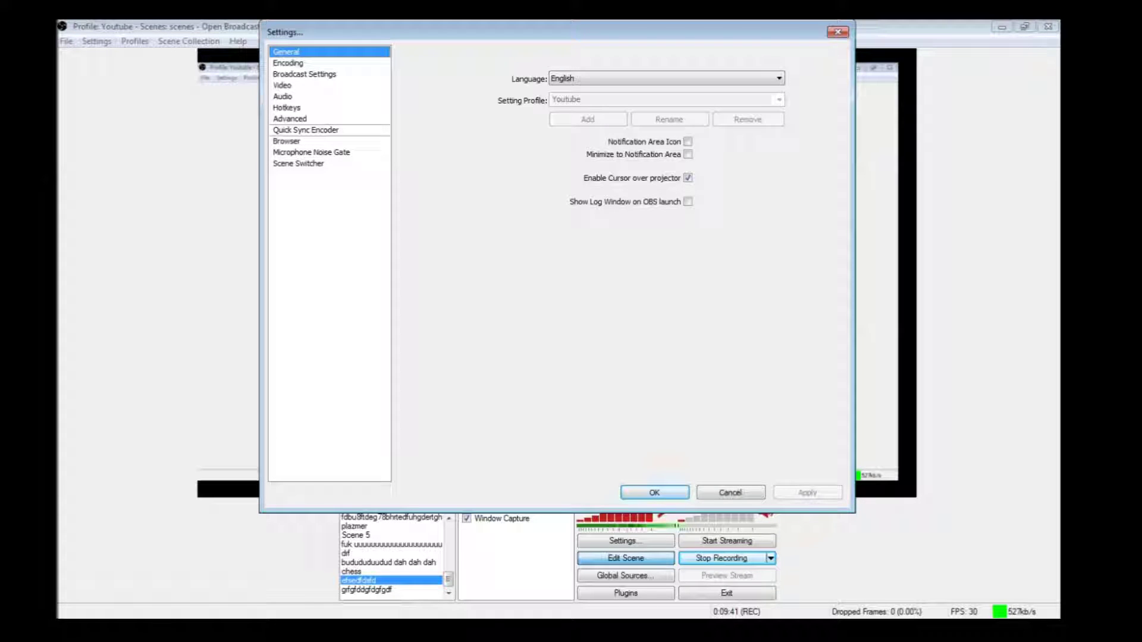
Step: Browse the interface languages offered in the General settings
left_click(666, 77)
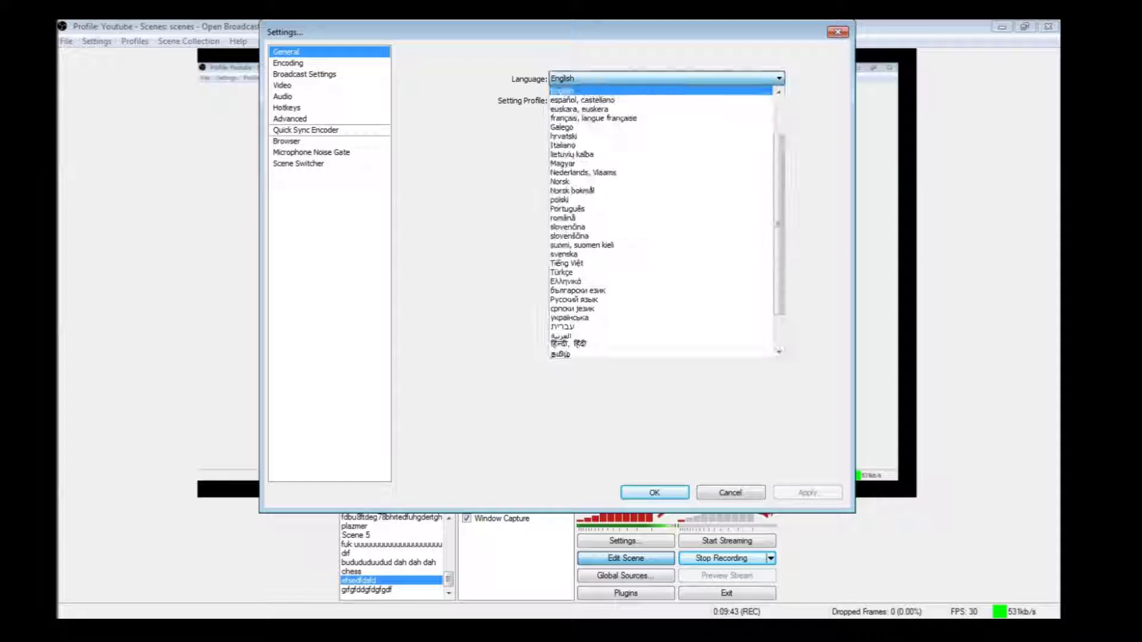
scroll(660, 181, "down", 2)
scroll(661, 181, "up", 4)
scroll(660, 222, "down", 4)
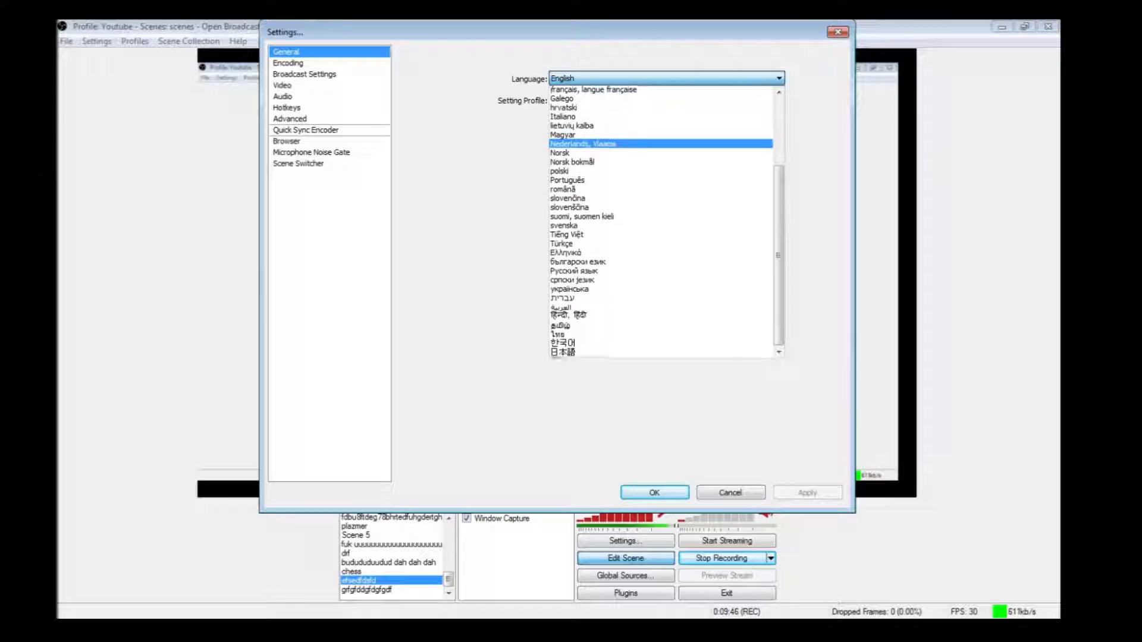
scroll(660, 222, "up", 4)
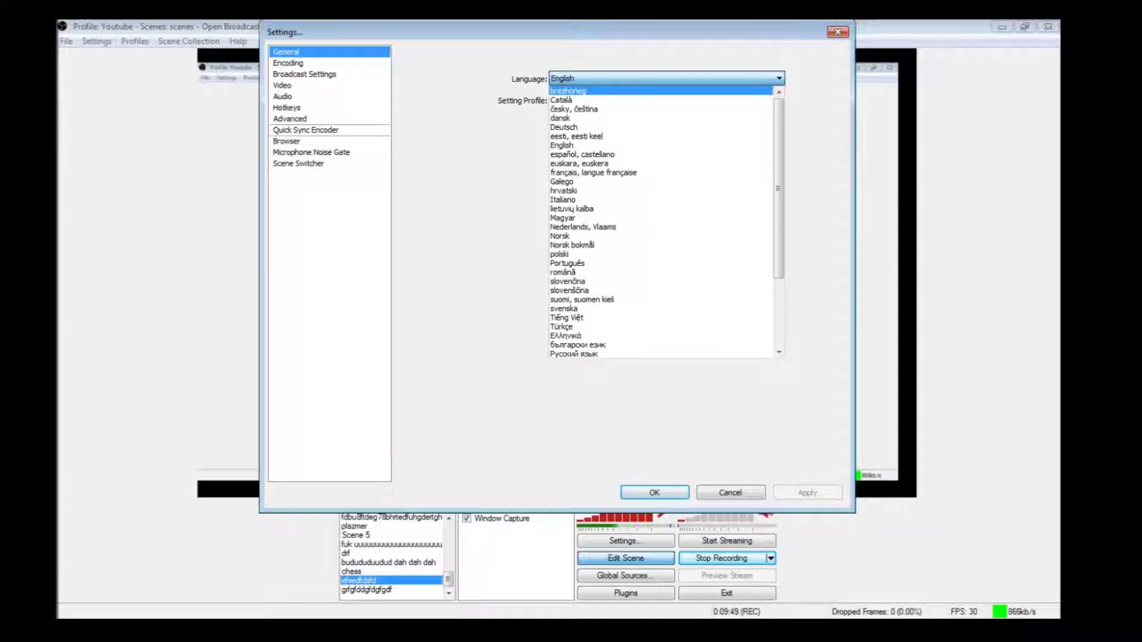
key("Escape")
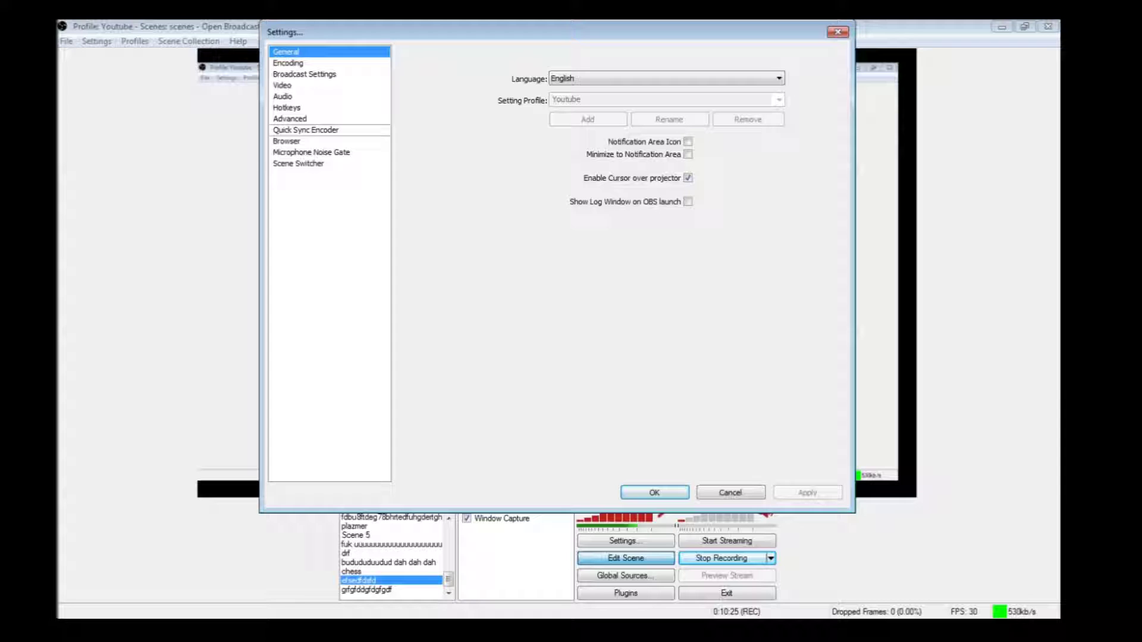
Step: Examine the audio bitrate, channel, format and codec choices in the Encoding settings, picking stereo for the channel
left_click(287, 62)
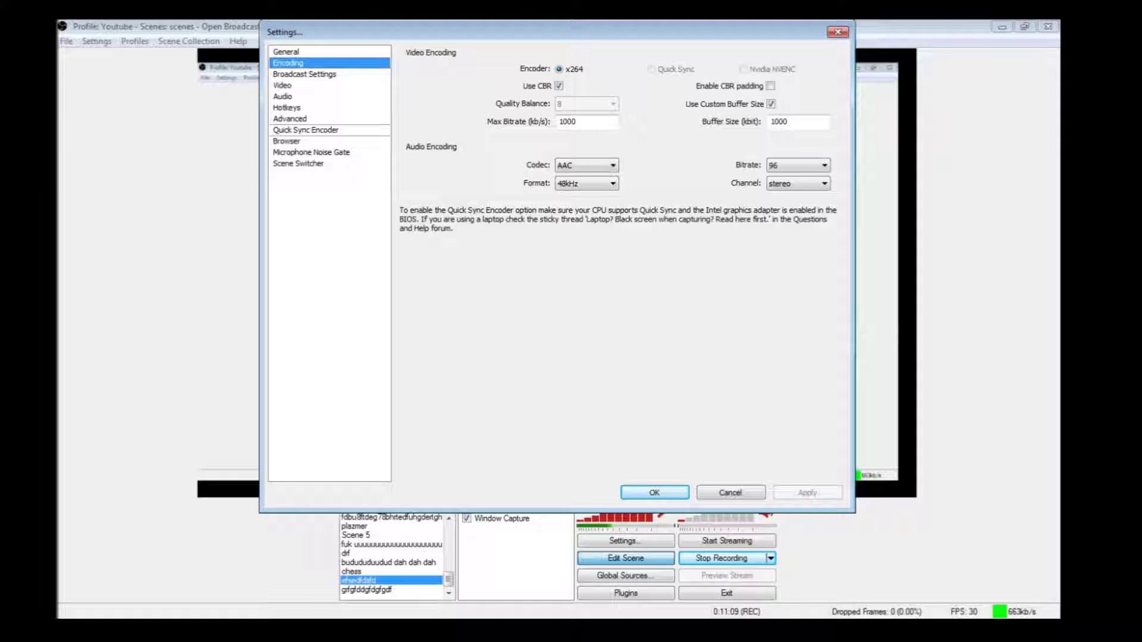
left_click(798, 166)
left_click(798, 165)
left_click(798, 184)
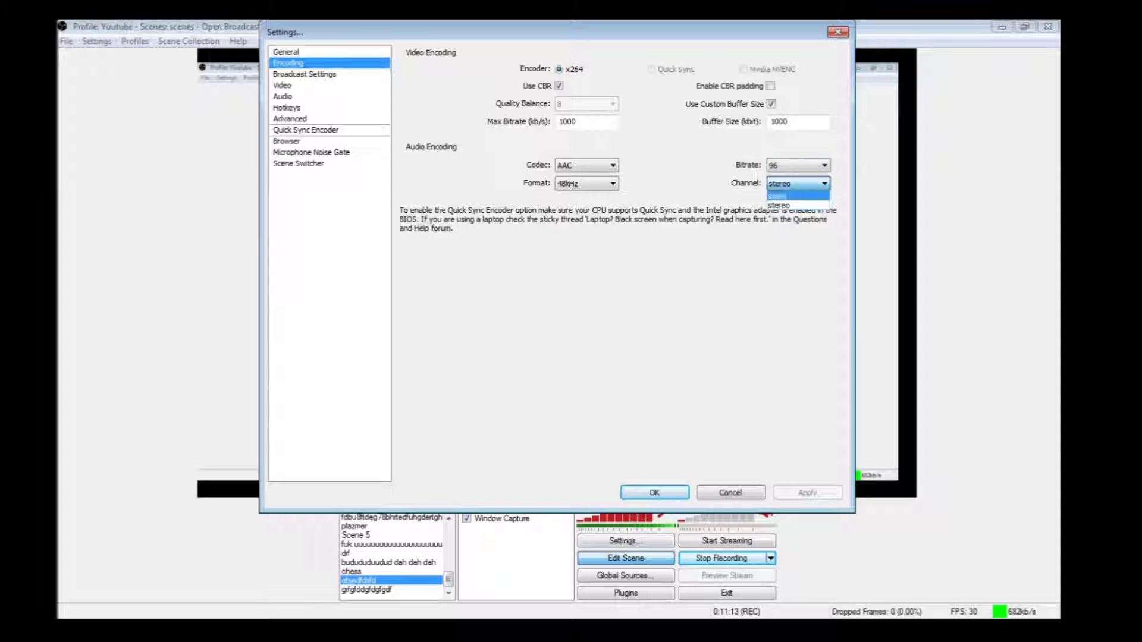
left_click(780, 205)
left_click(585, 183)
left_click(586, 183)
left_click(585, 183)
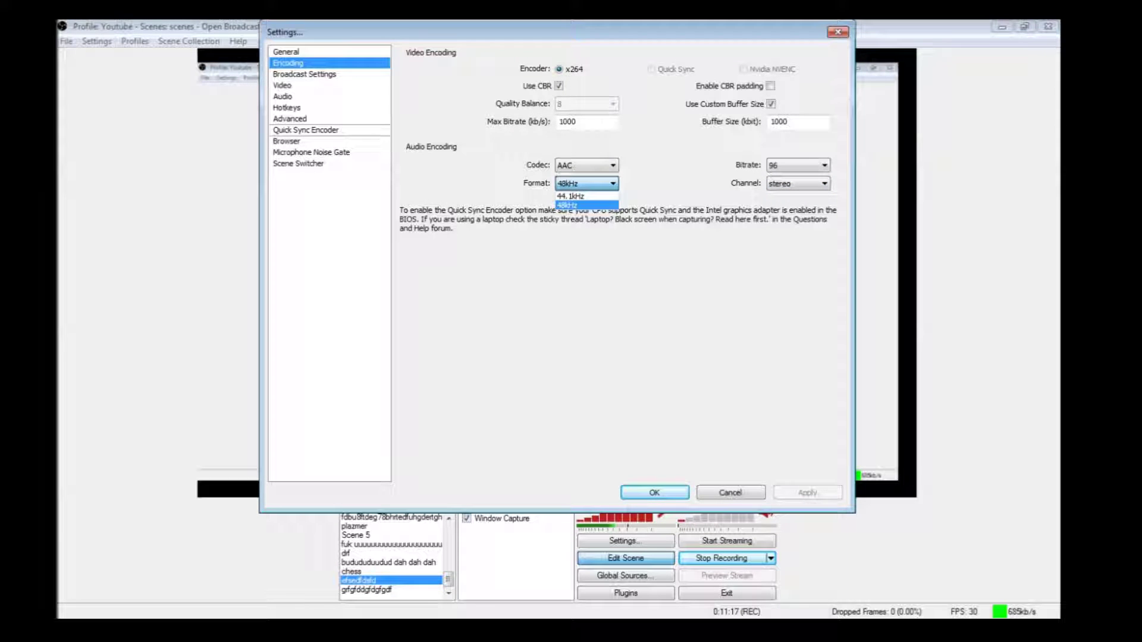
left_click(586, 165)
left_click(586, 165)
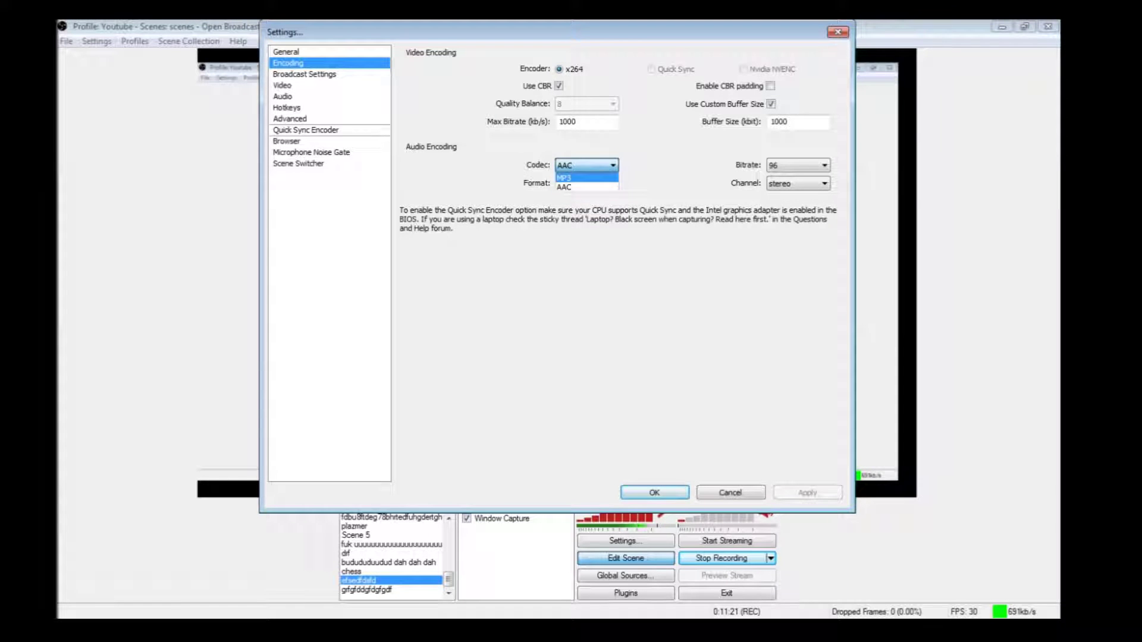
left_click(586, 165)
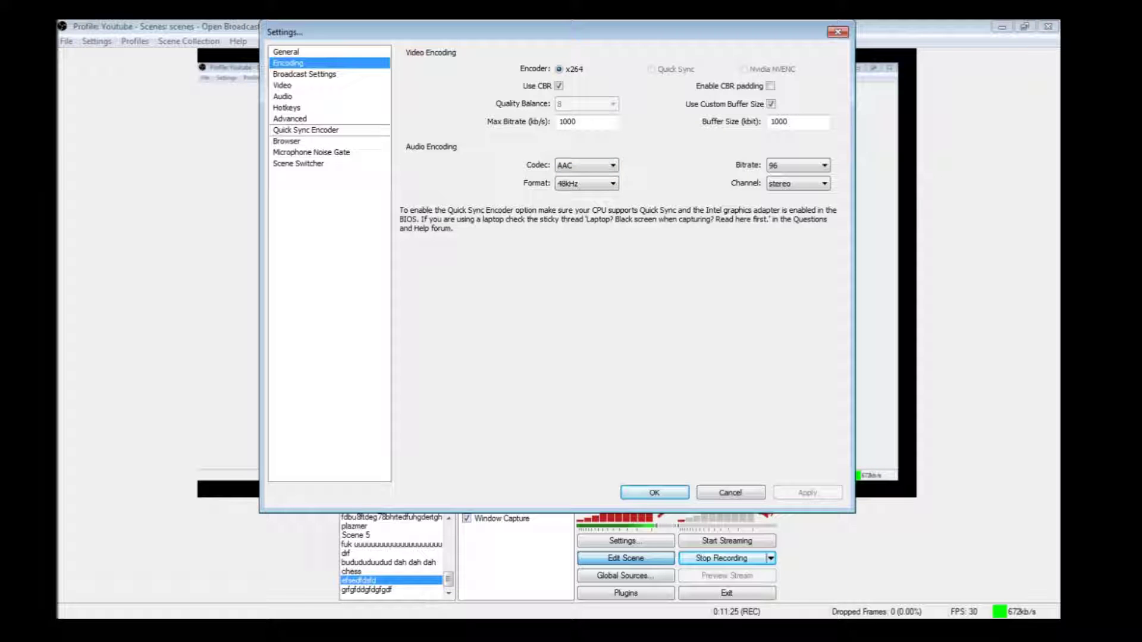
Step: Check the audio codec choices in the Encoding settings again, picking AAC
left_click(586, 165)
left_click(586, 185)
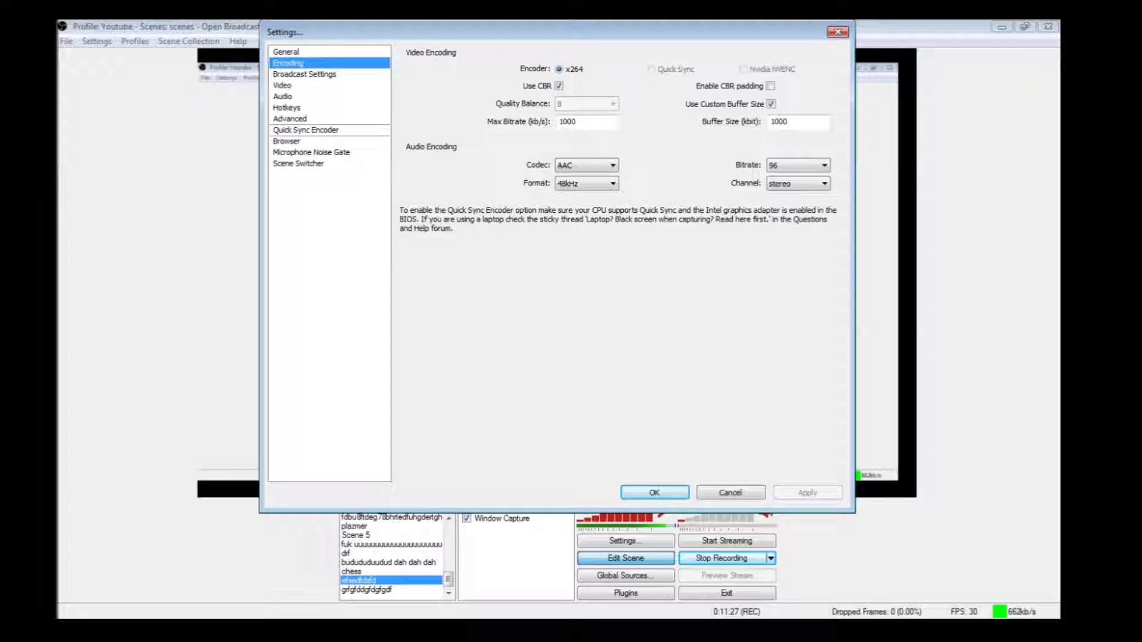
Step: Examine the mode, streaming service and FMS URL choices in the Broadcast Settings without changing them
left_click(304, 73)
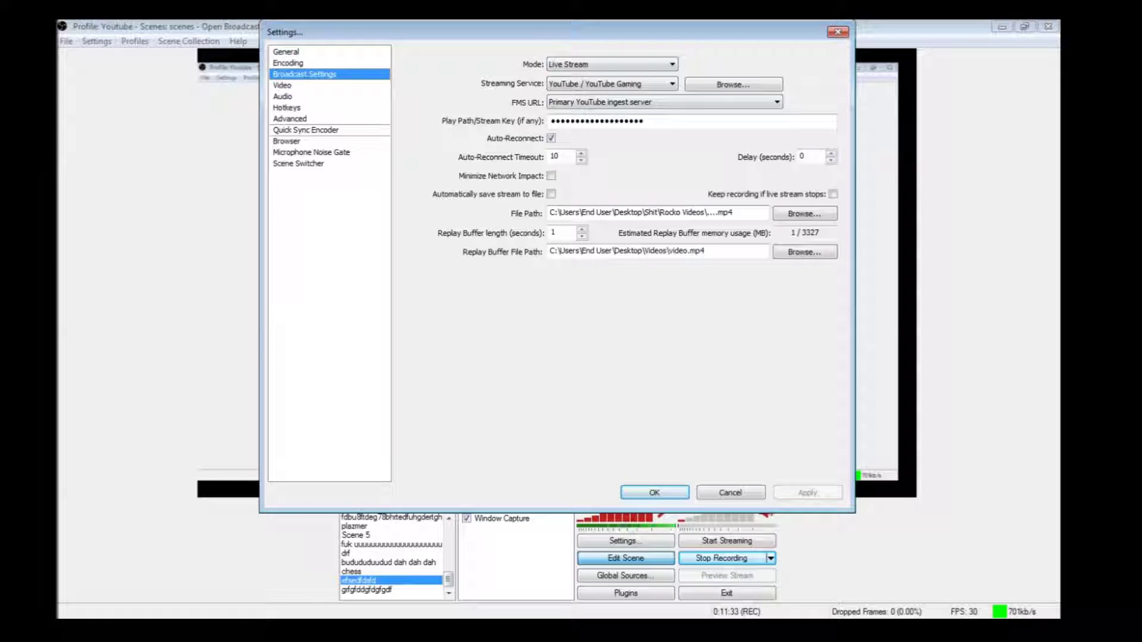
left_click(611, 64)
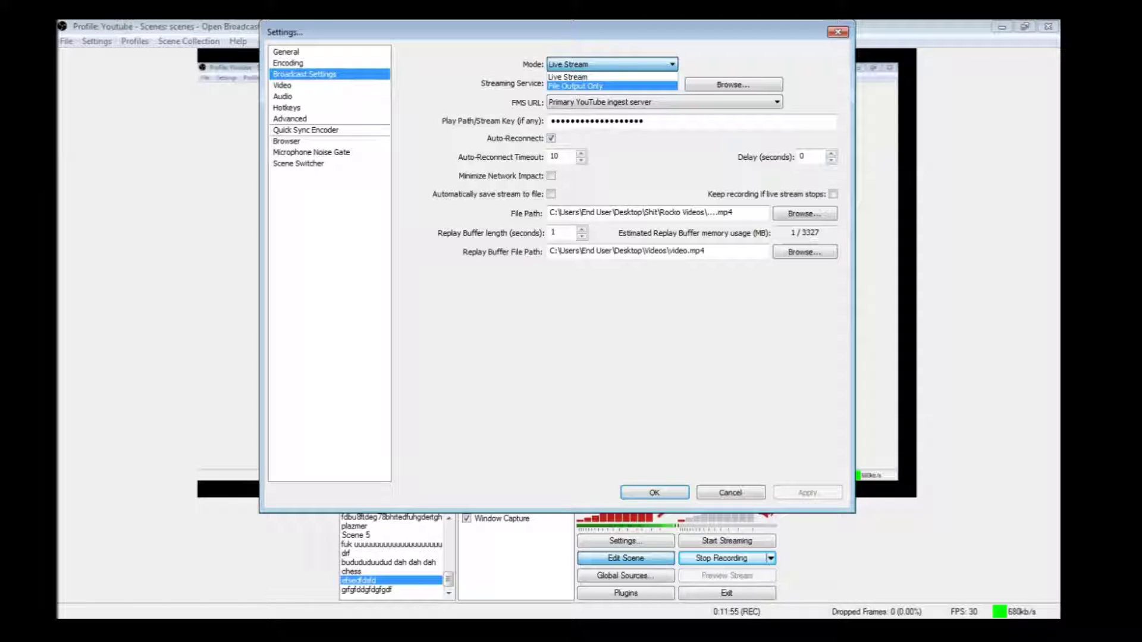
key("Escape")
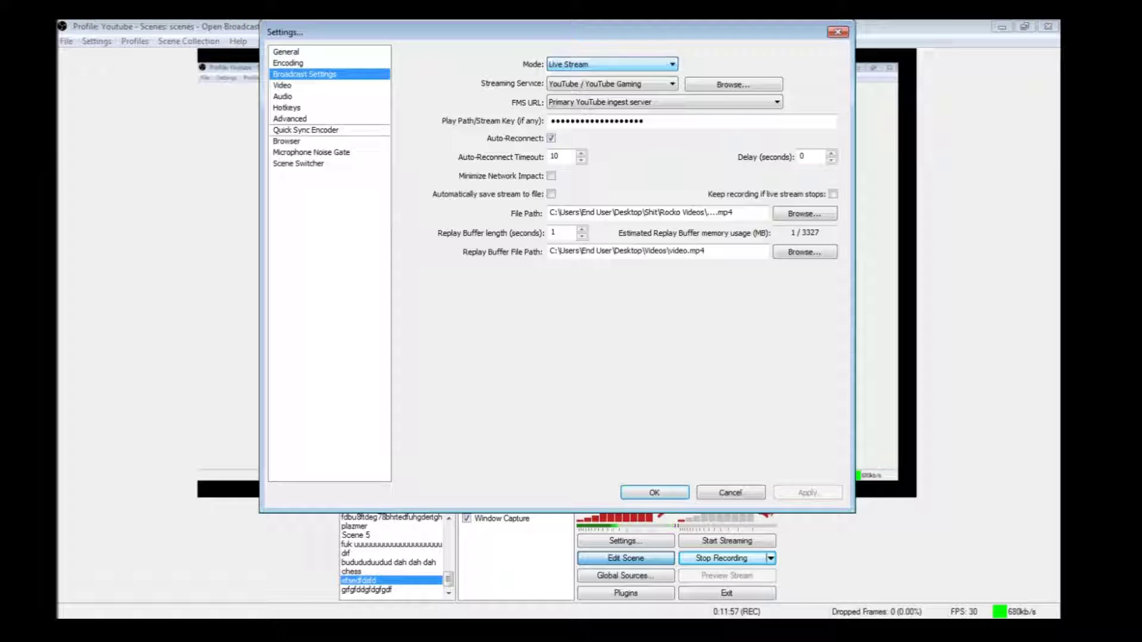
left_click(613, 84)
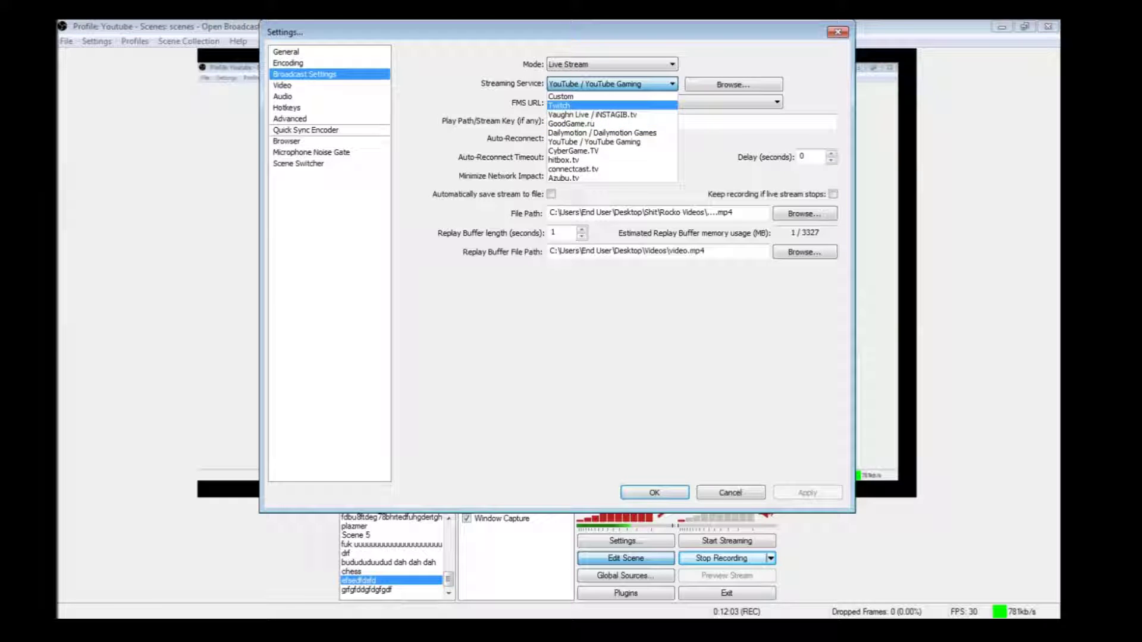
left_click(613, 84)
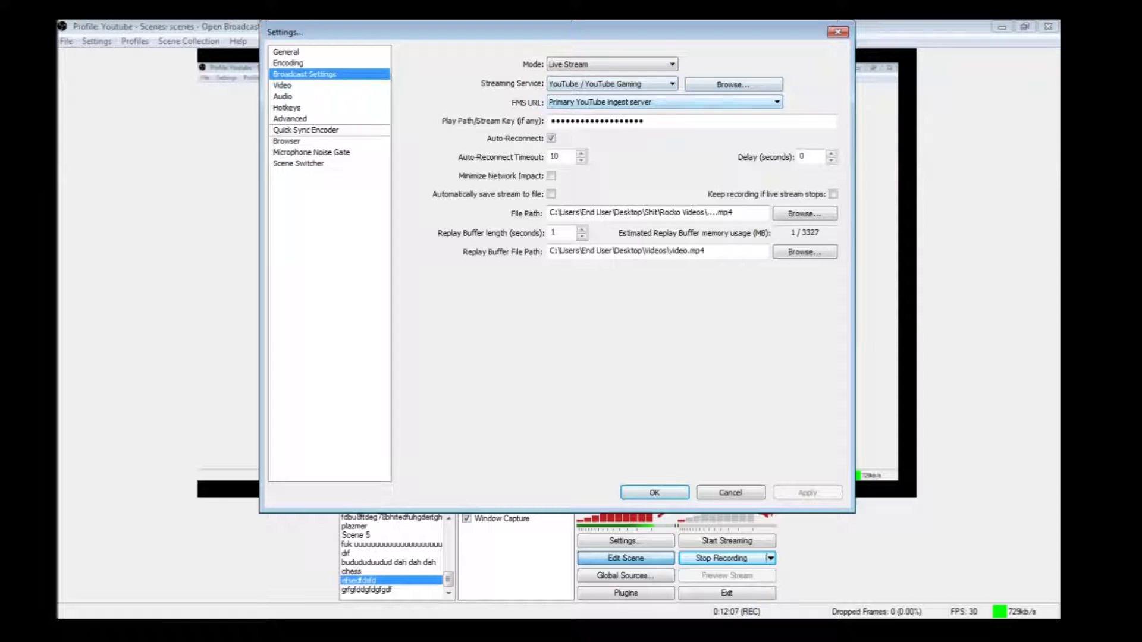
left_click(664, 102)
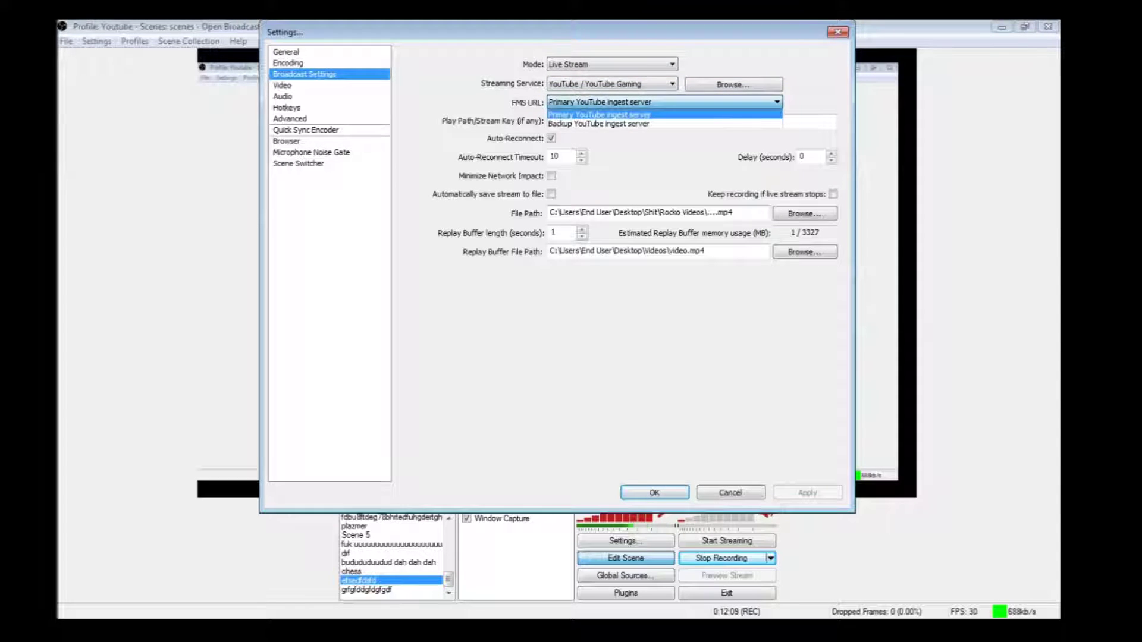
left_click(664, 102)
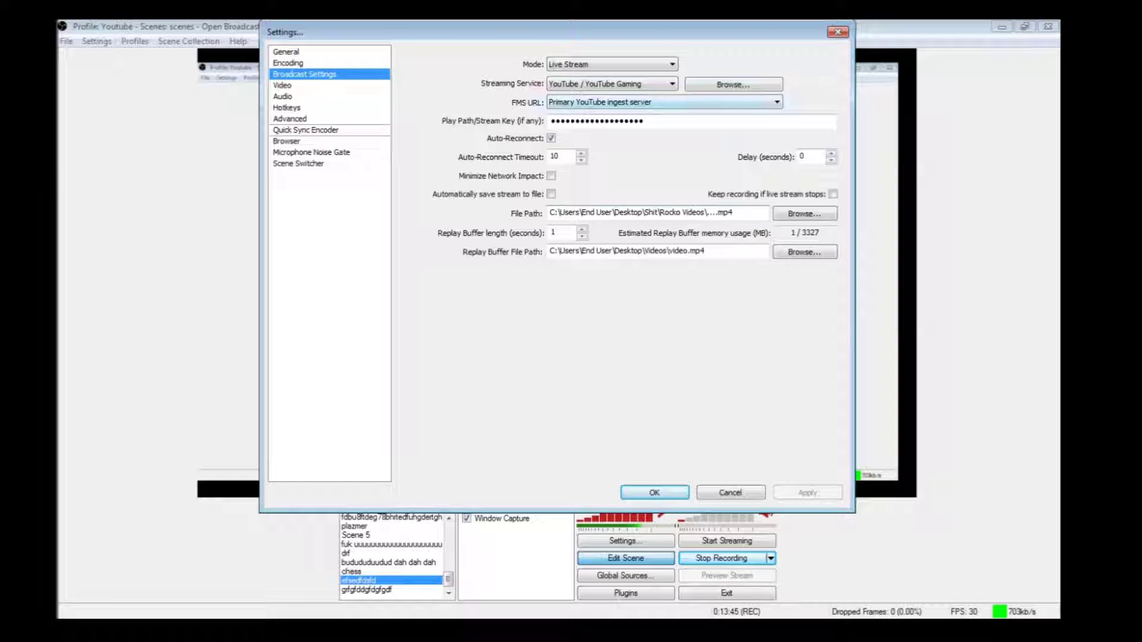
Step: Look at the folder used for the recording file path in the Broadcast Settings, leaving the save dialog without choosing a file
key("Tab")
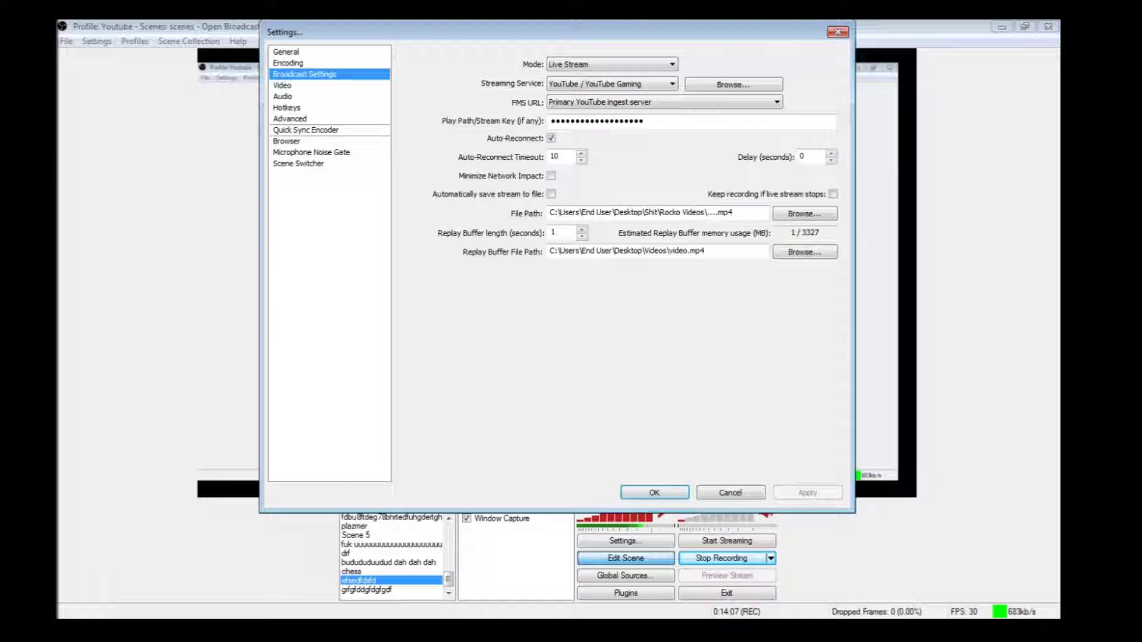
left_click(805, 213)
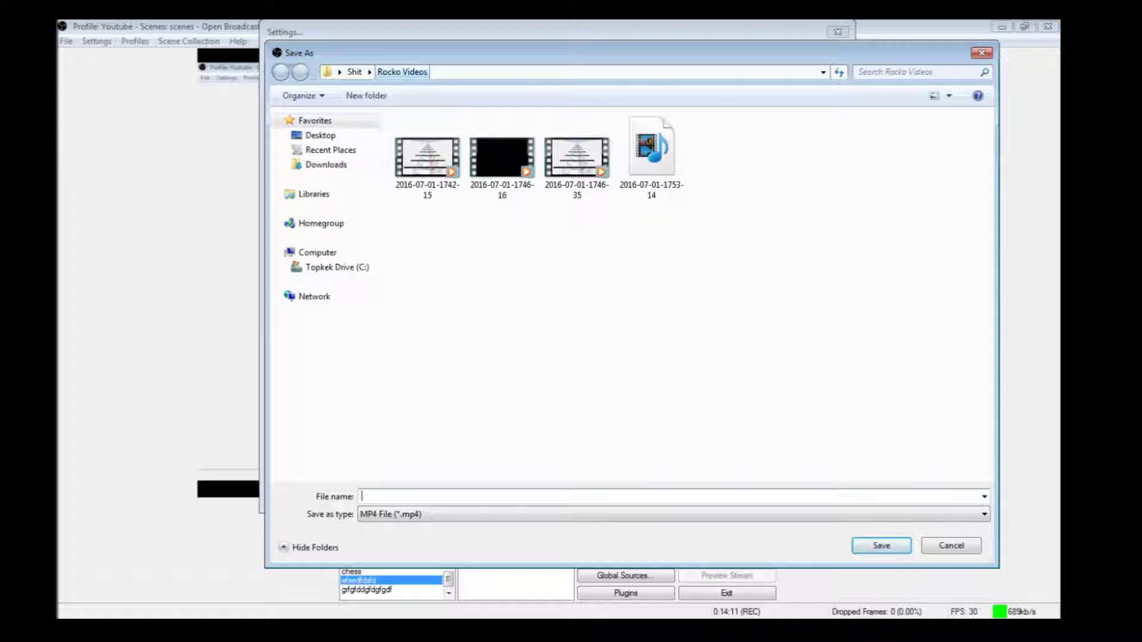
left_click(981, 52)
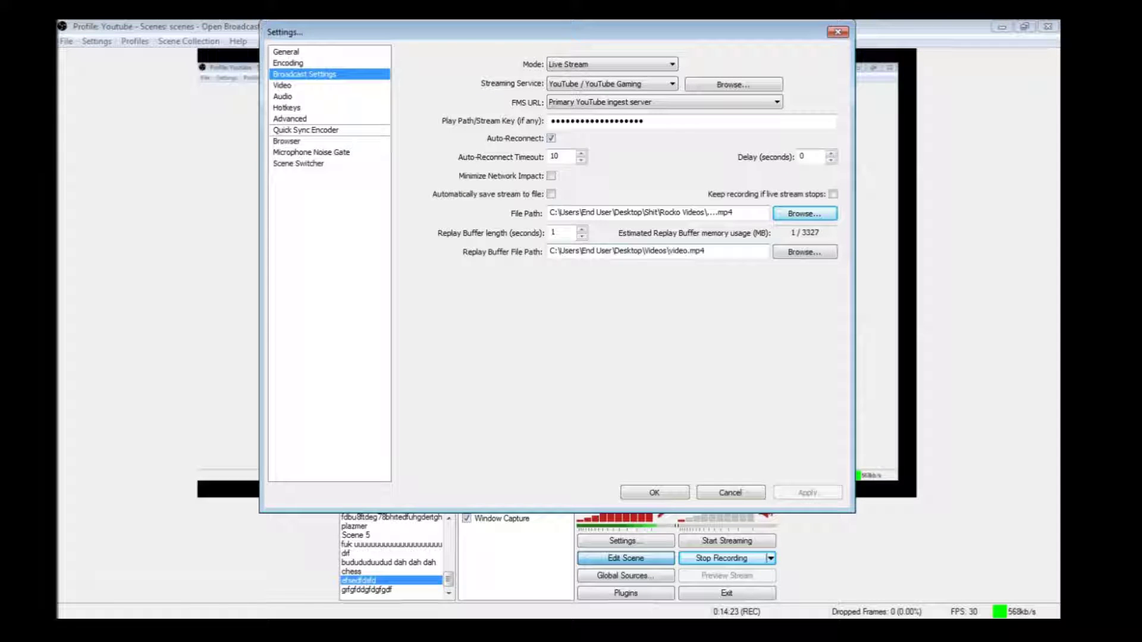
Step: Examine the video adapter and resolution downscale choices in the Video settings
left_click(282, 86)
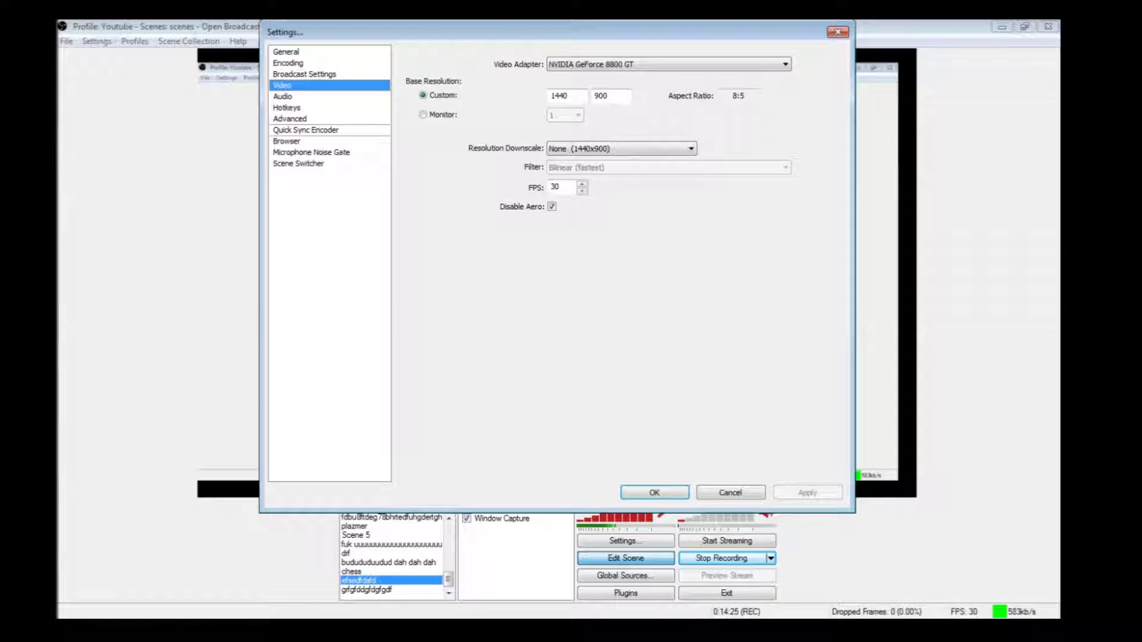
left_click(668, 64)
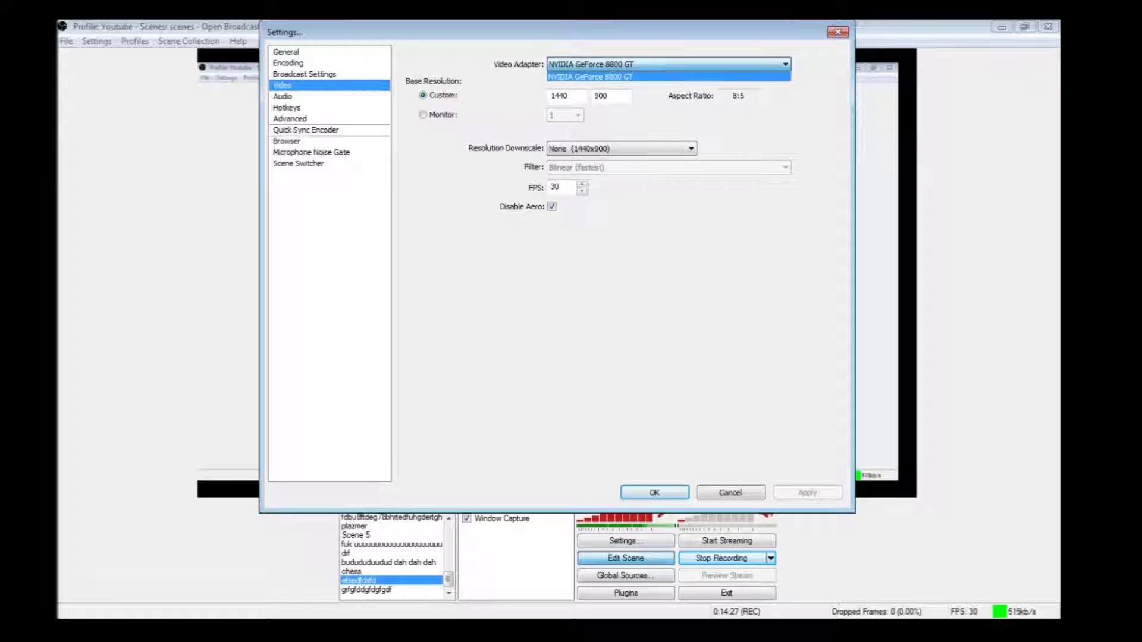
key("Escape")
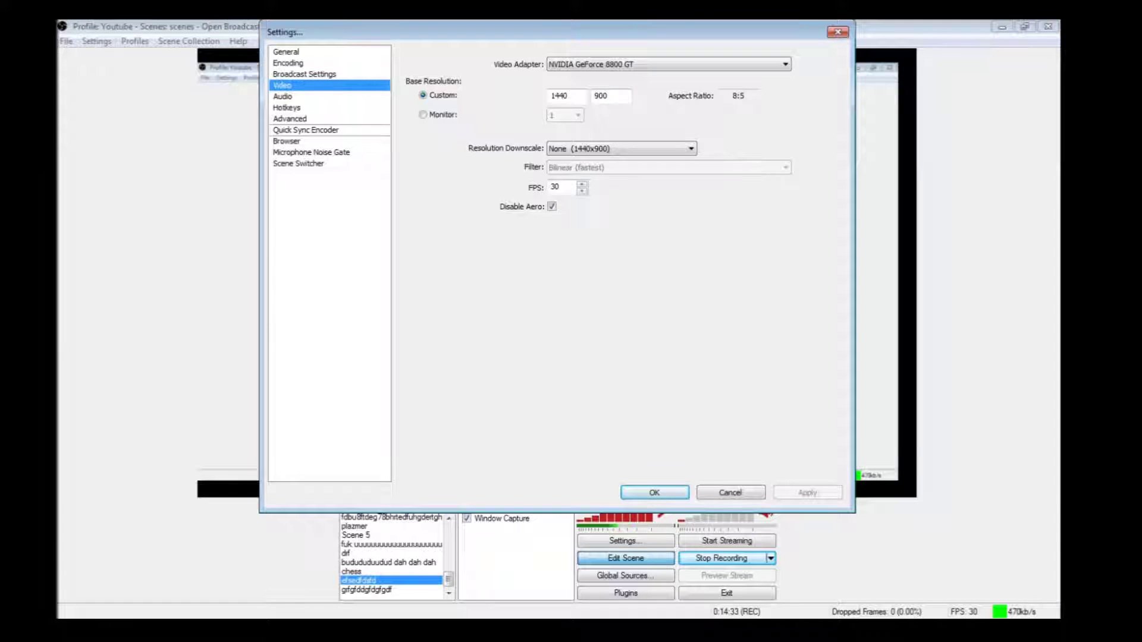
key("alt+Down")
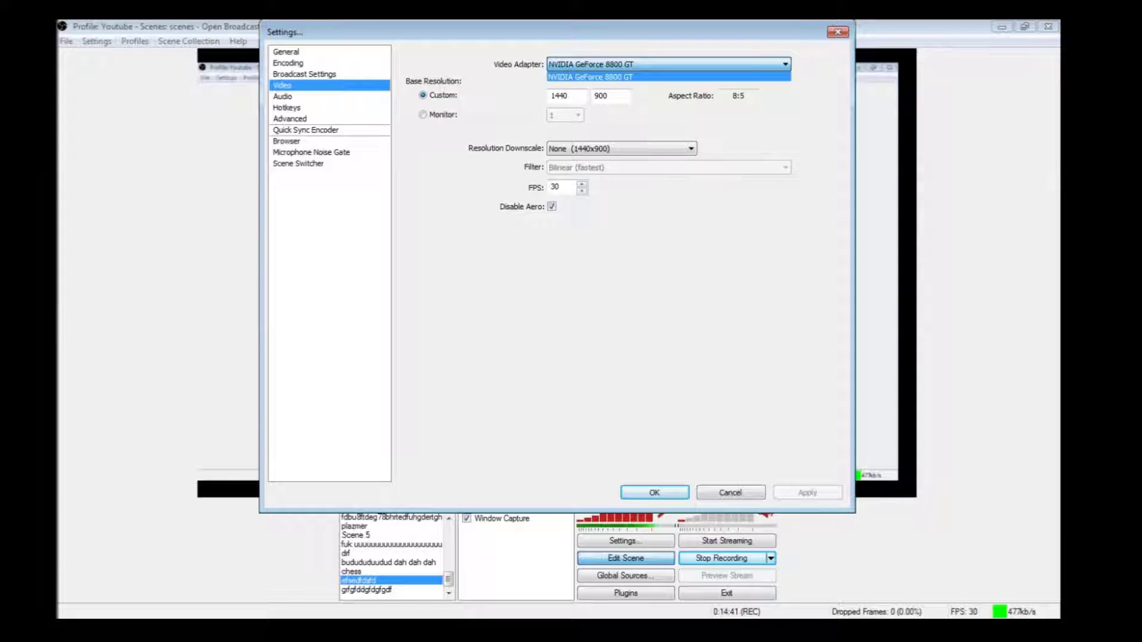
key("Escape")
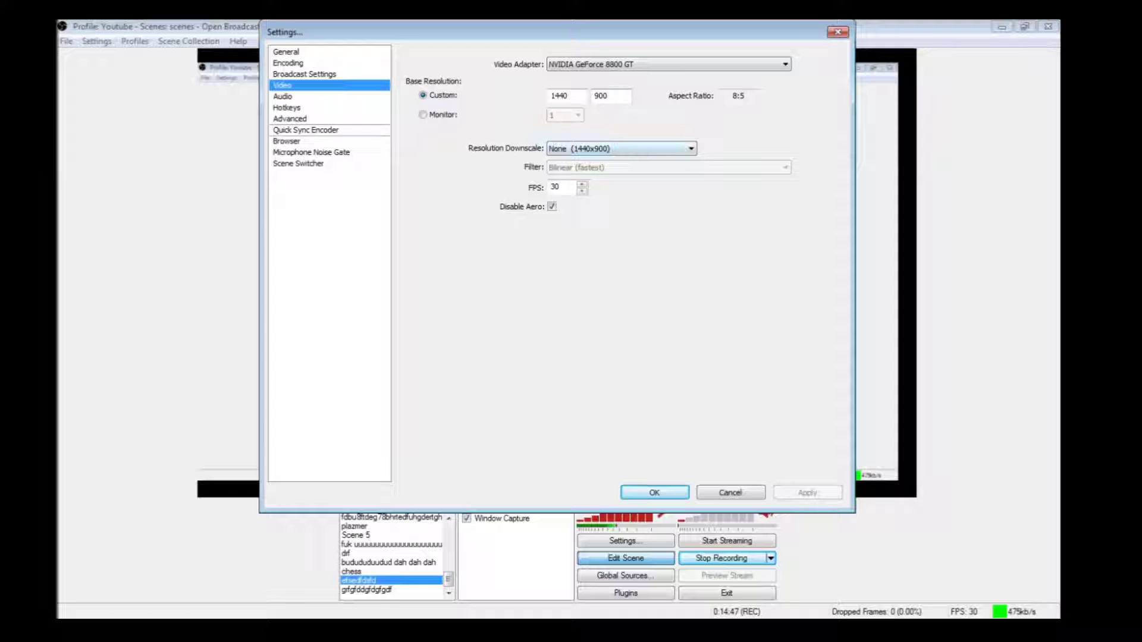
left_click(621, 148)
left_click(621, 148)
Step: Examine the desktop audio device and microphone/auxiliary audio device choices in the Audio settings
left_click(288, 108)
left_click(282, 96)
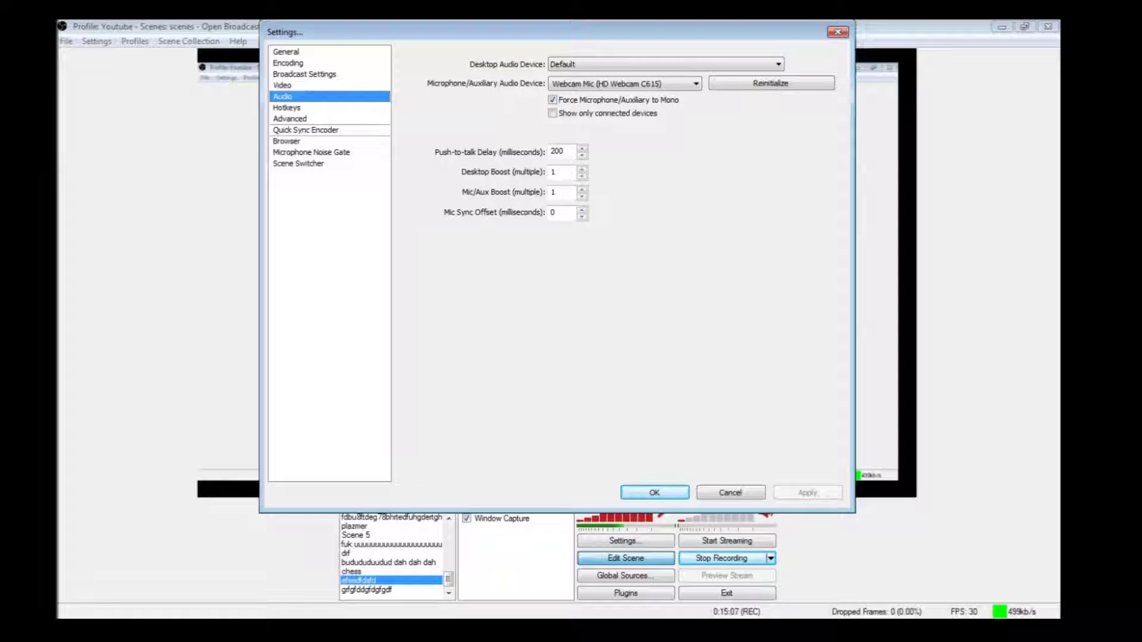
left_click(665, 64)
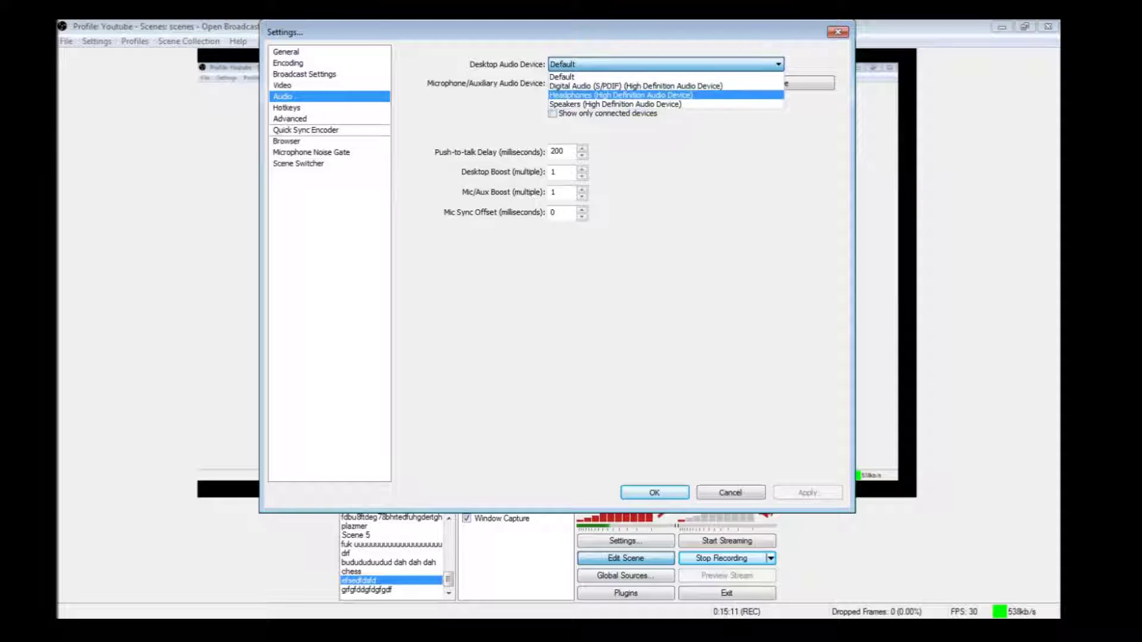
left_click(666, 65)
left_click(666, 65)
left_click(666, 64)
left_click(666, 64)
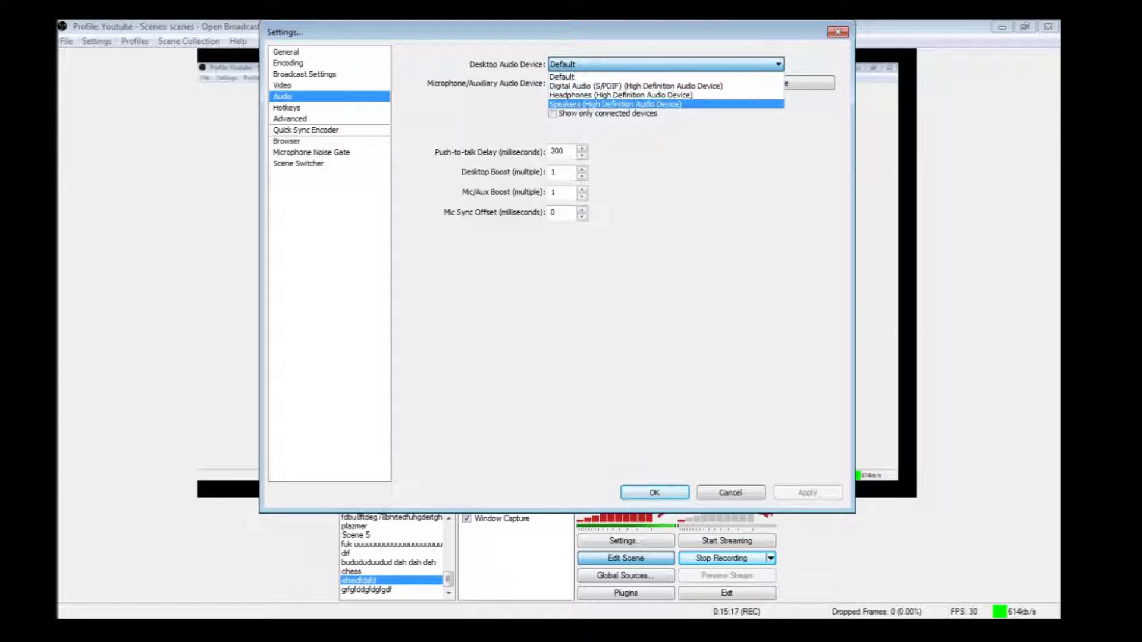
left_click(666, 64)
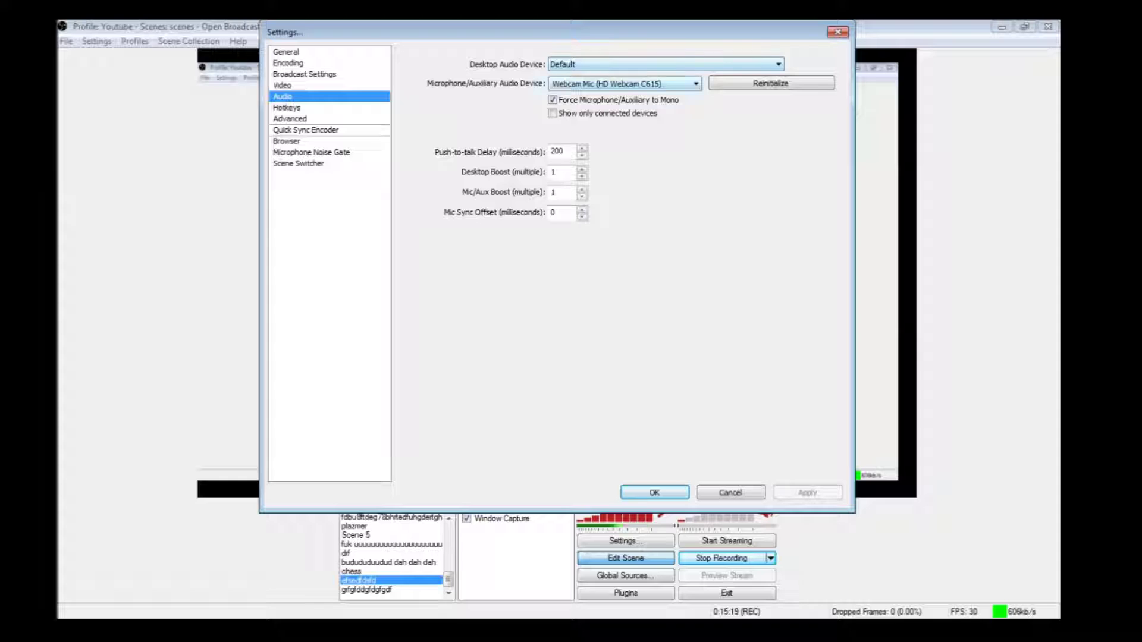
left_click(625, 83)
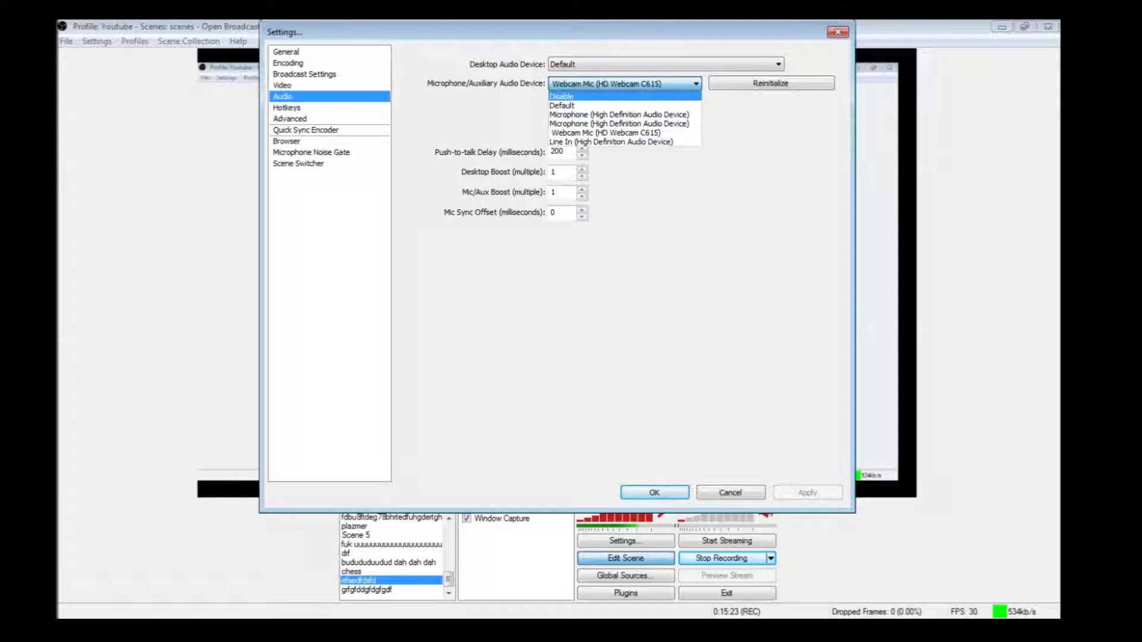
left_click(625, 84)
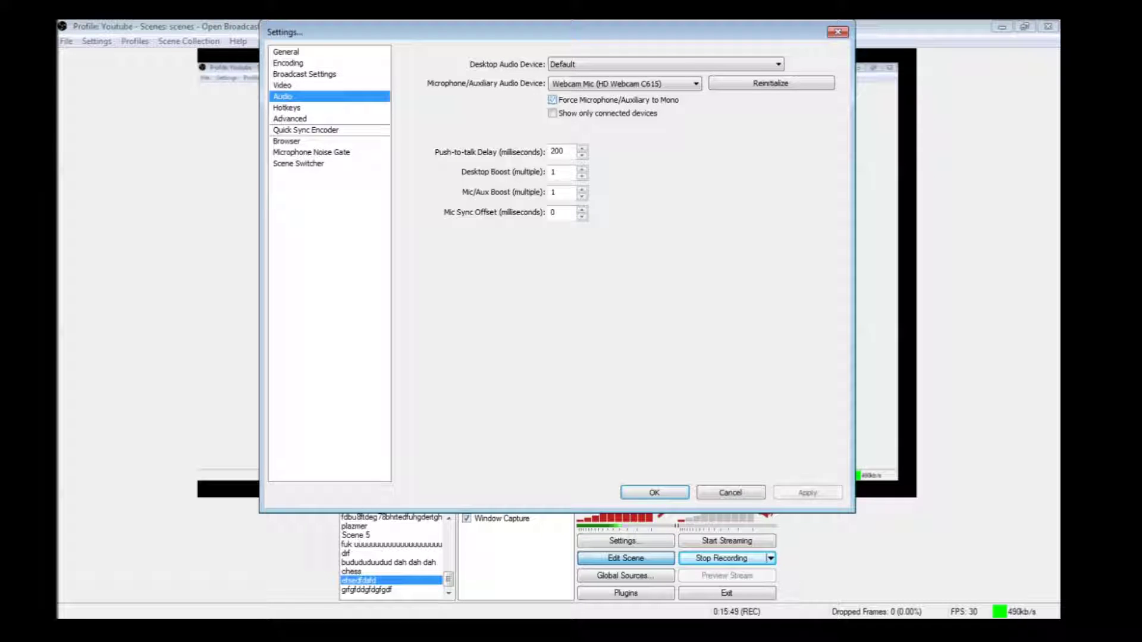
Step: Toggle Force Microphone/Auxiliary to Mono in the Audio settings and go to the Hotkeys settings, discarding the changes
left_click(552, 100)
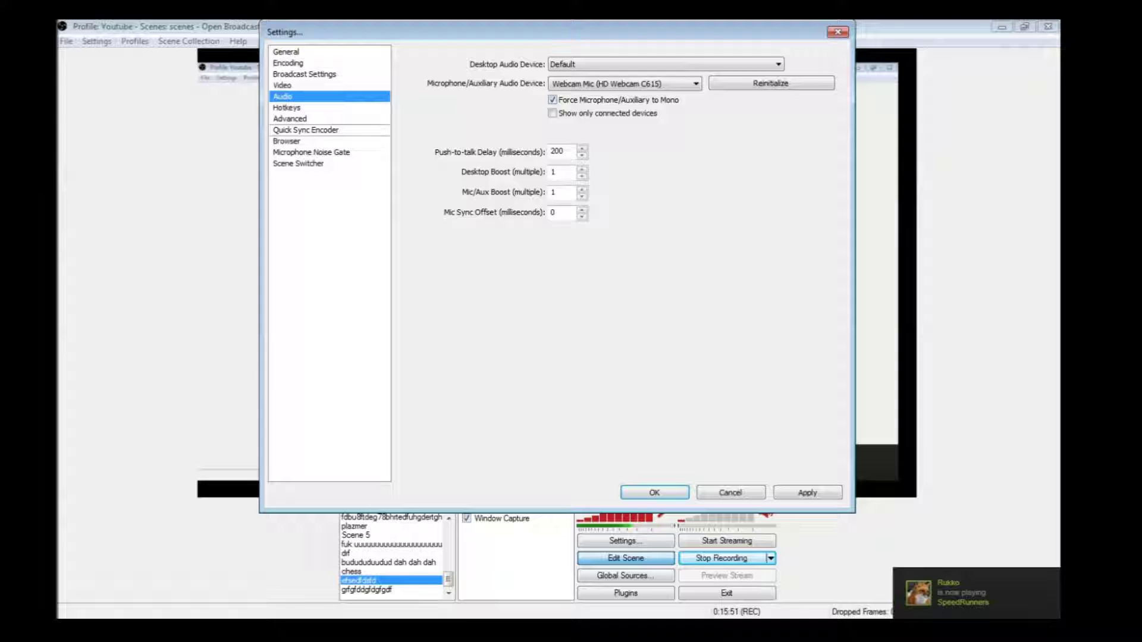
left_click_drag(557, 31, 424, 56)
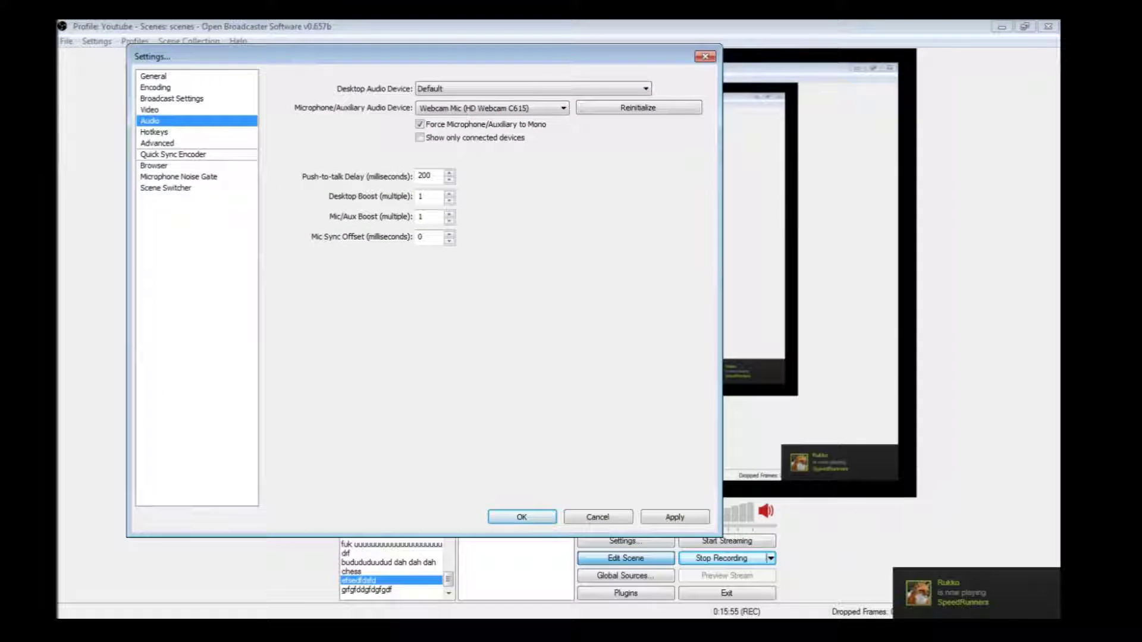
left_click_drag(283, 56, 413, 58)
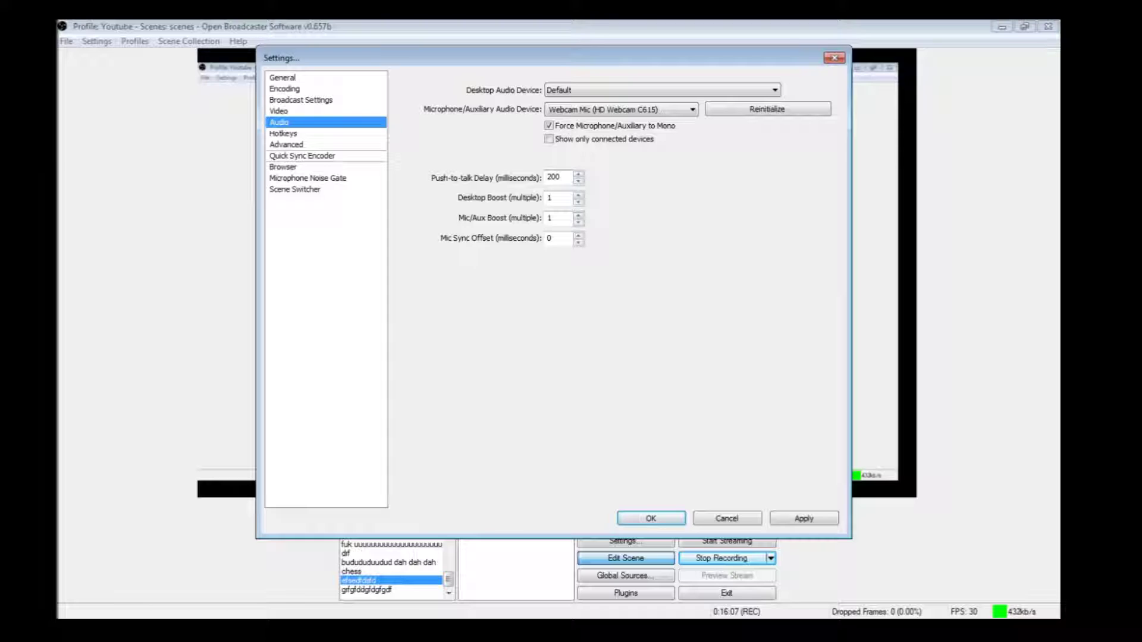
left_click(283, 133)
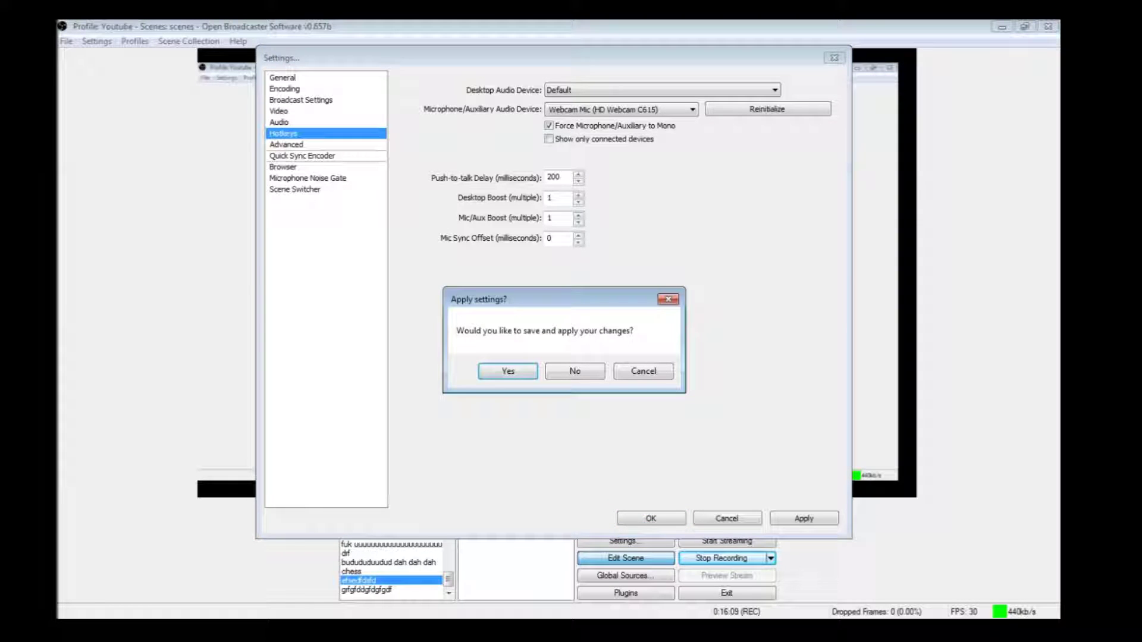
left_click(574, 371)
left_click(574, 371)
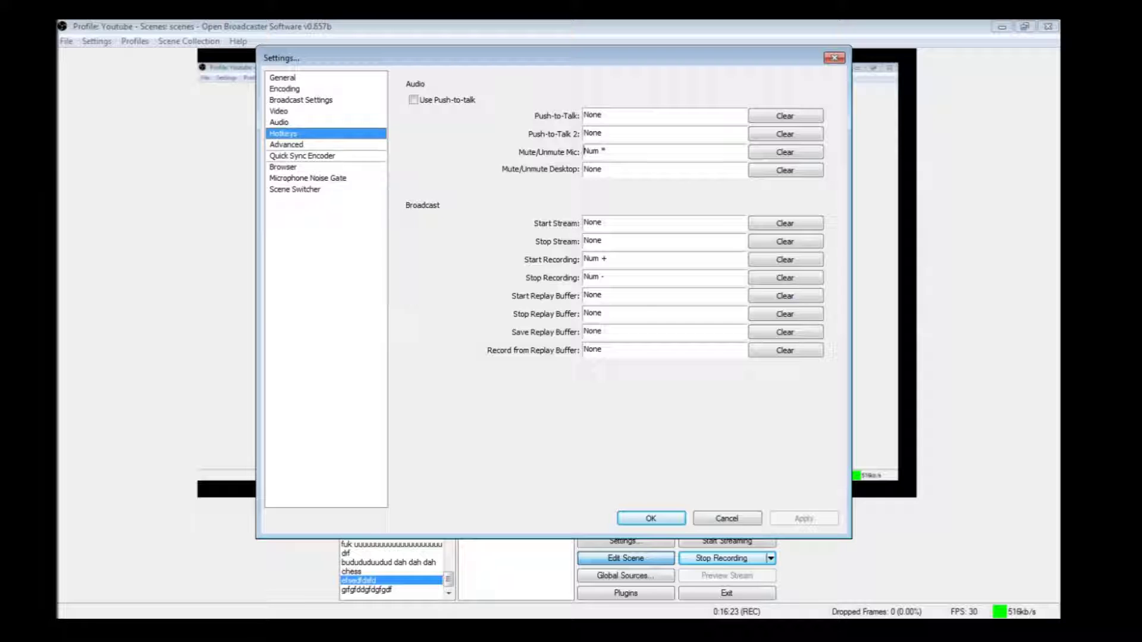
Step: Clear the Mute/Unmute Mic hotkey and save the change while switching to the Advanced settings
left_click(785, 152)
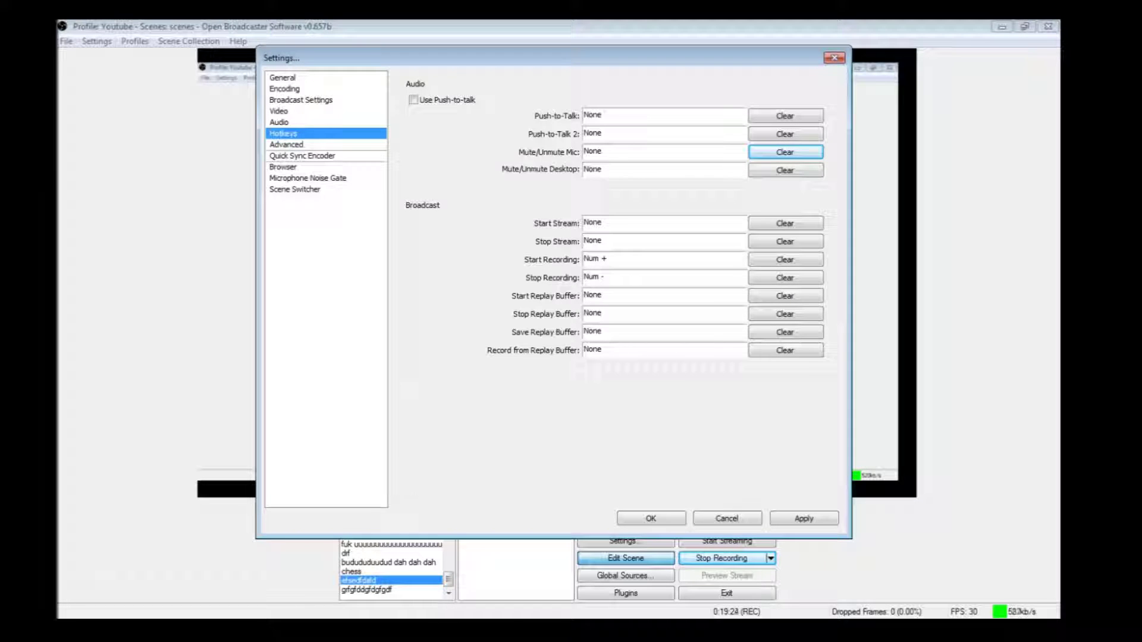
left_click(286, 145)
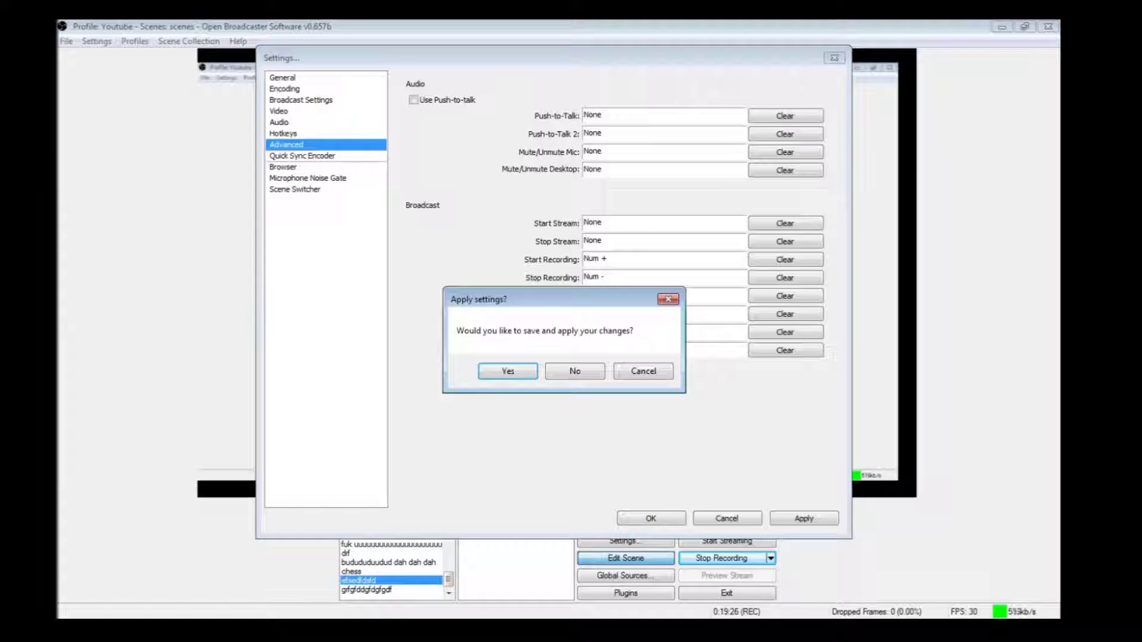
left_click(508, 371)
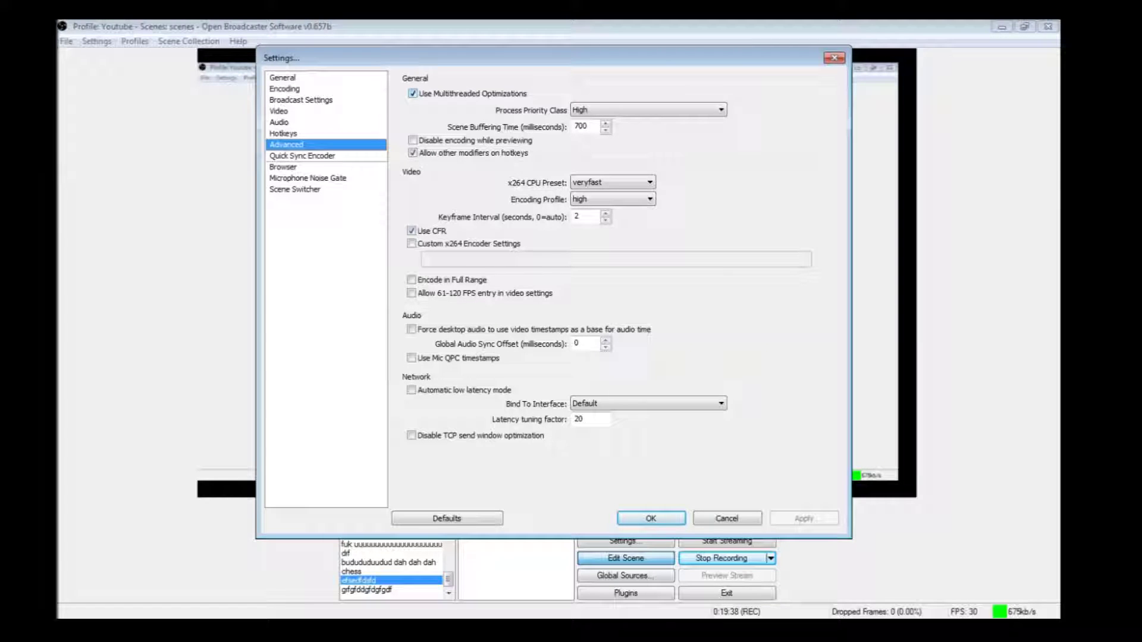
Step: Examine the process priority class and x264 CPU preset choices in the Advanced settings, keeping High priority
left_click(647, 110)
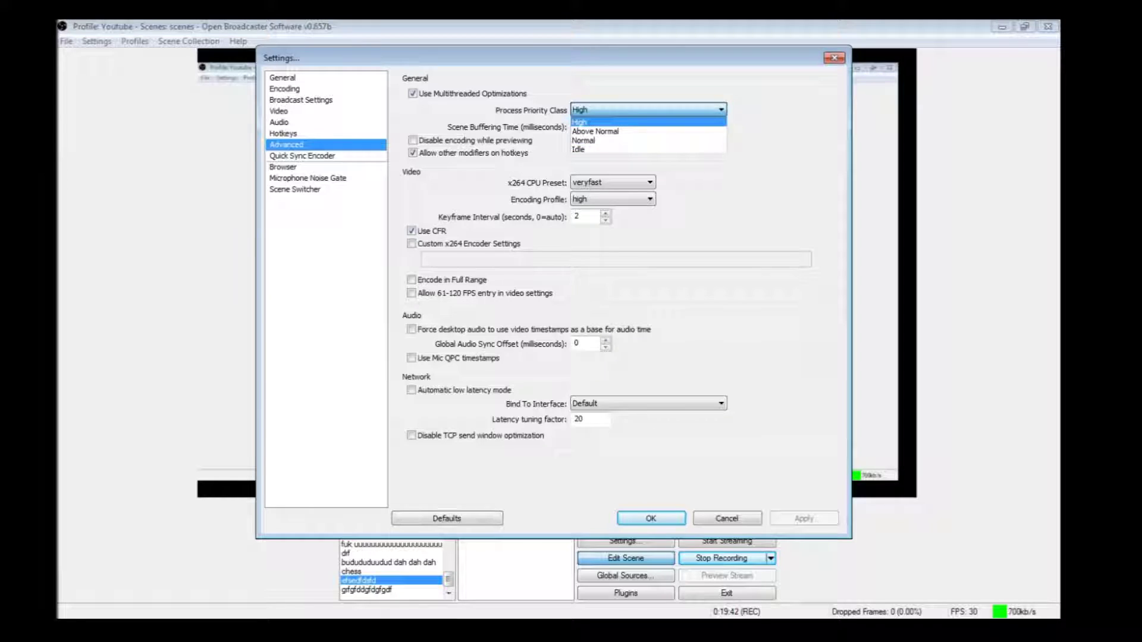
left_click(647, 122)
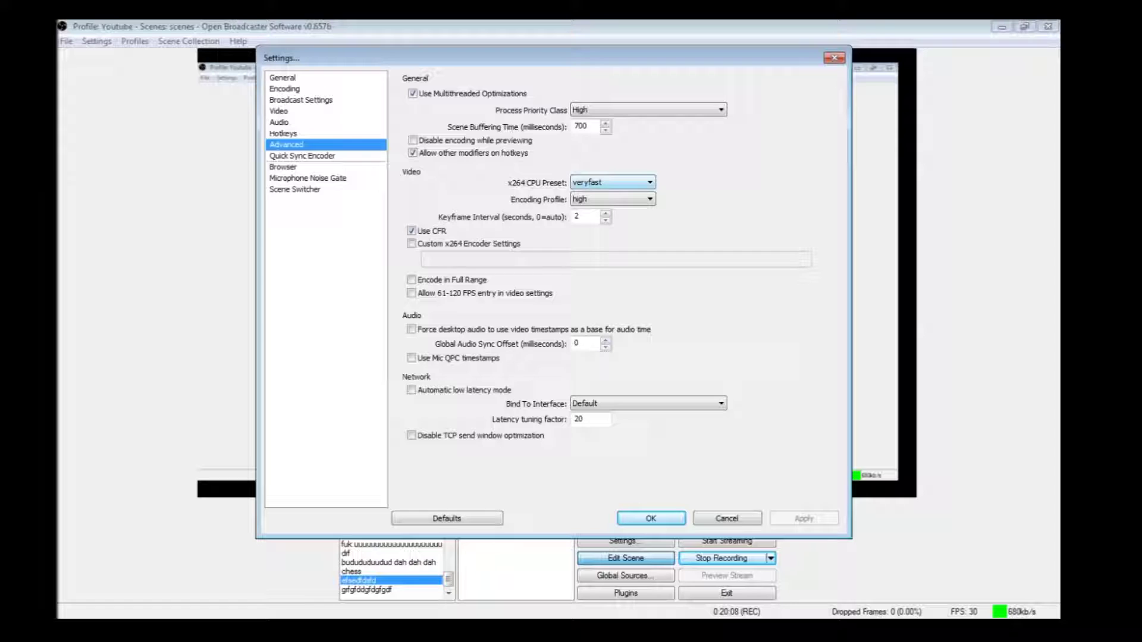
left_click(612, 183)
left_click(613, 183)
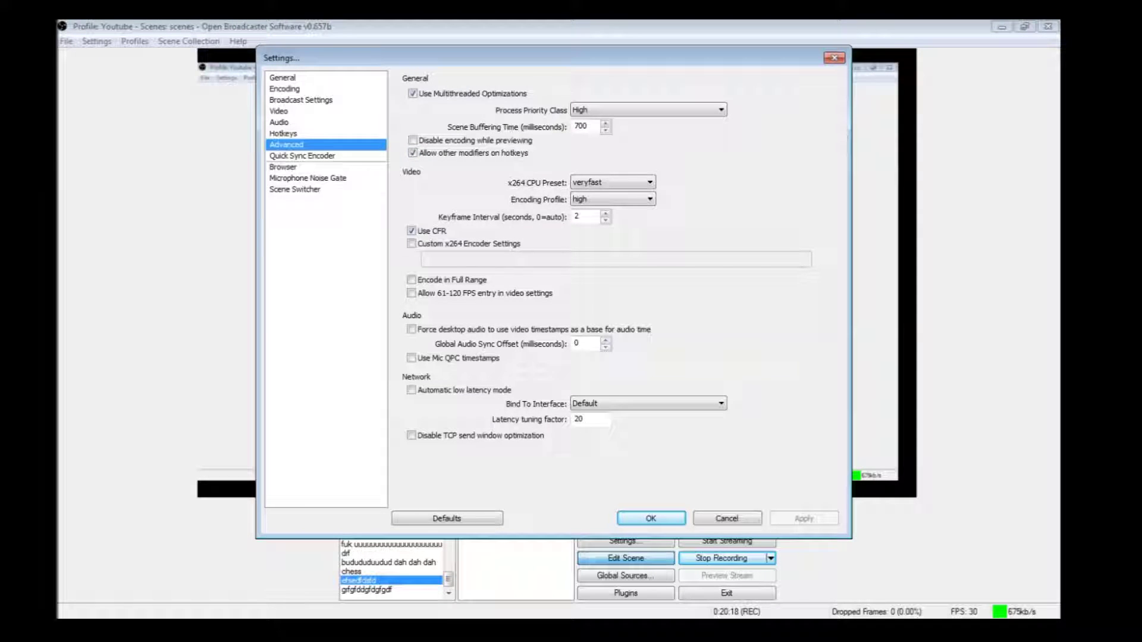
Step: Look through the Quick Sync Encoder, Browser, Microphone Noise Gate and Scene Switcher settings, and leave the settings window without changes
left_click(302, 156)
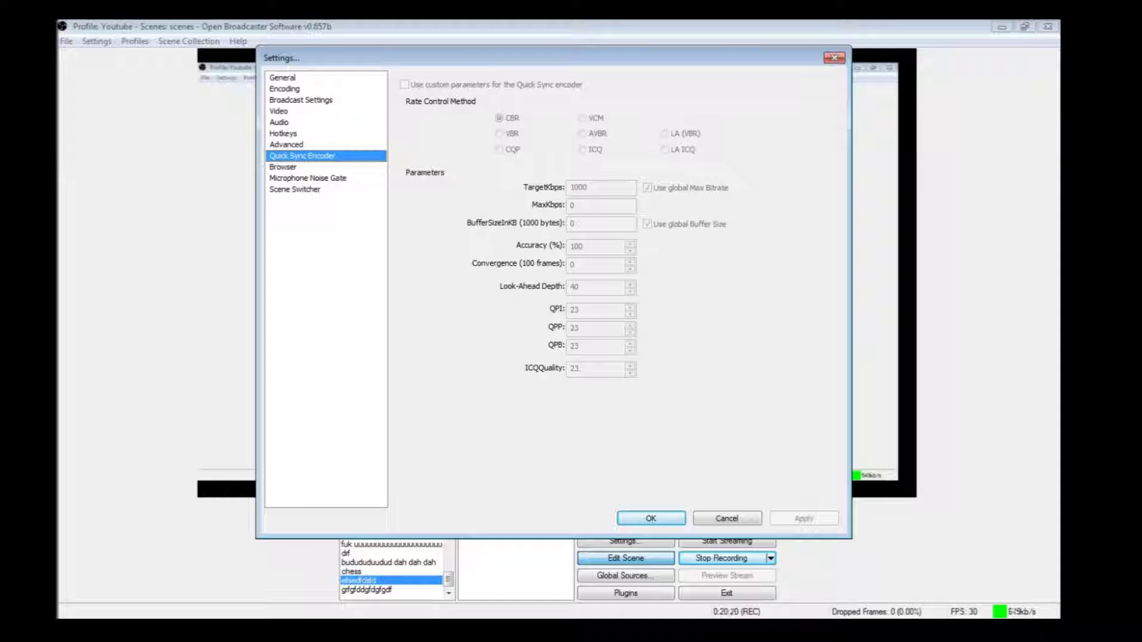
left_click(283, 167)
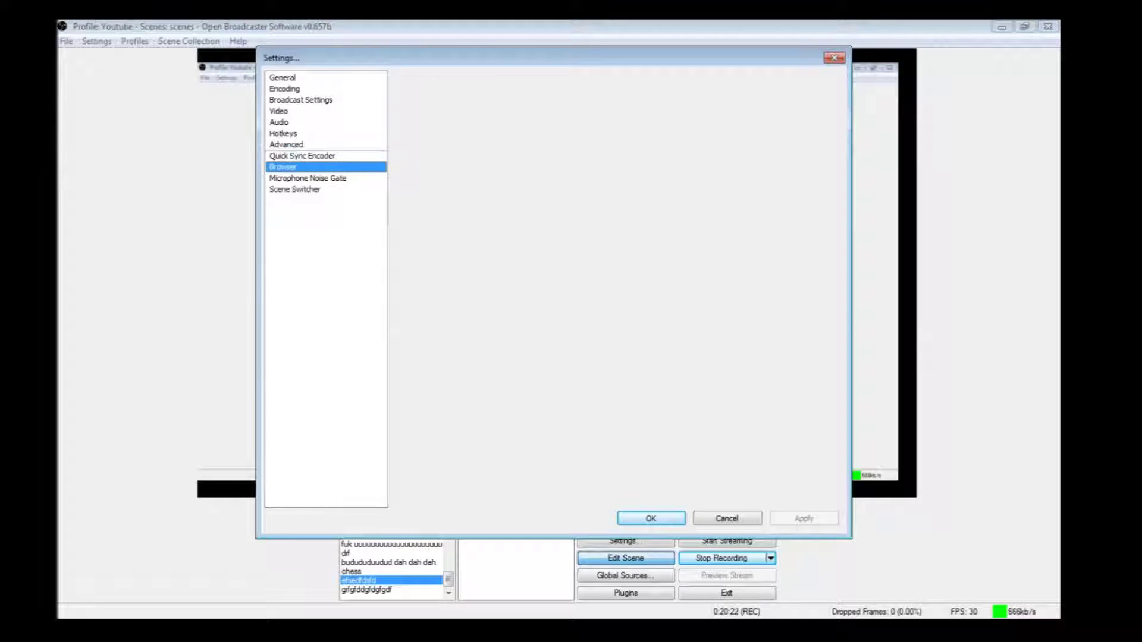
left_click(308, 178)
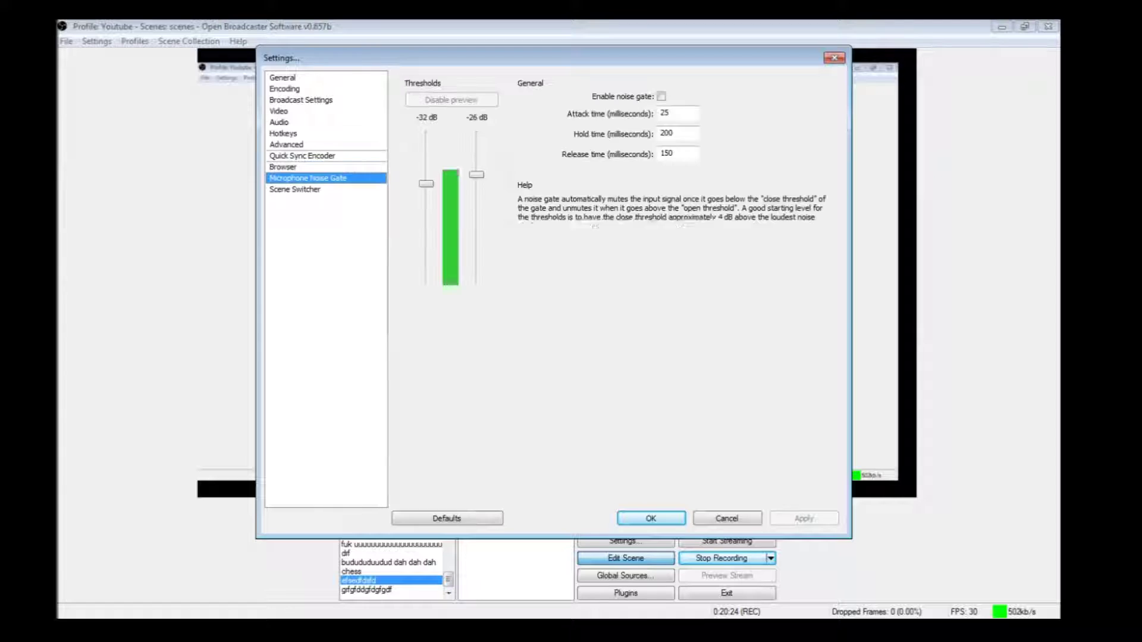
left_click(284, 167)
left_click(308, 178)
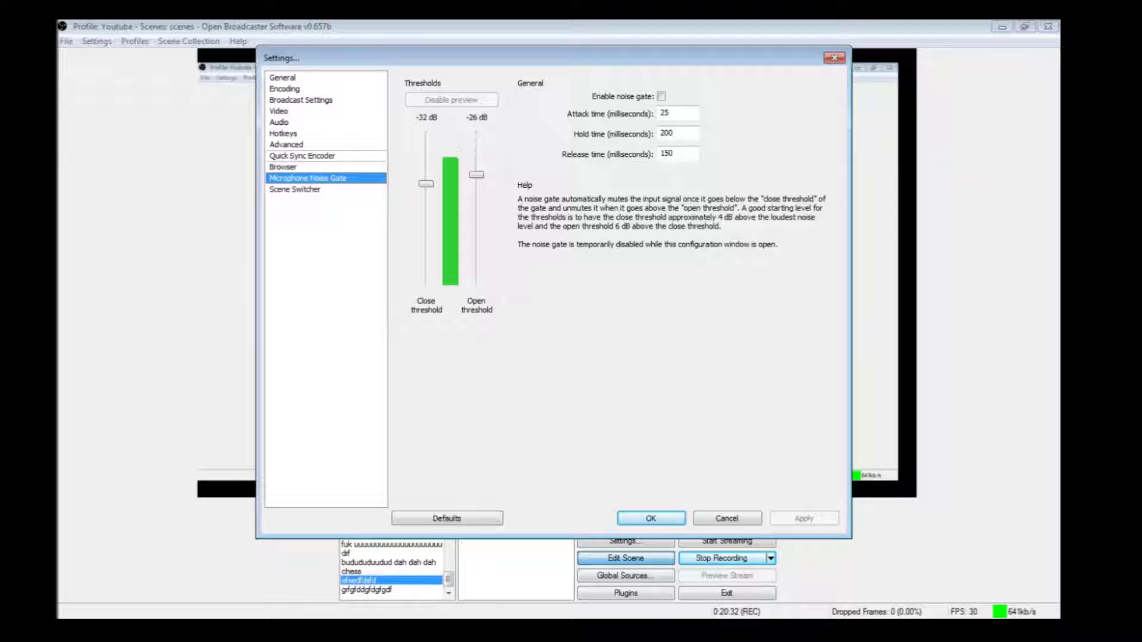
left_click(295, 189)
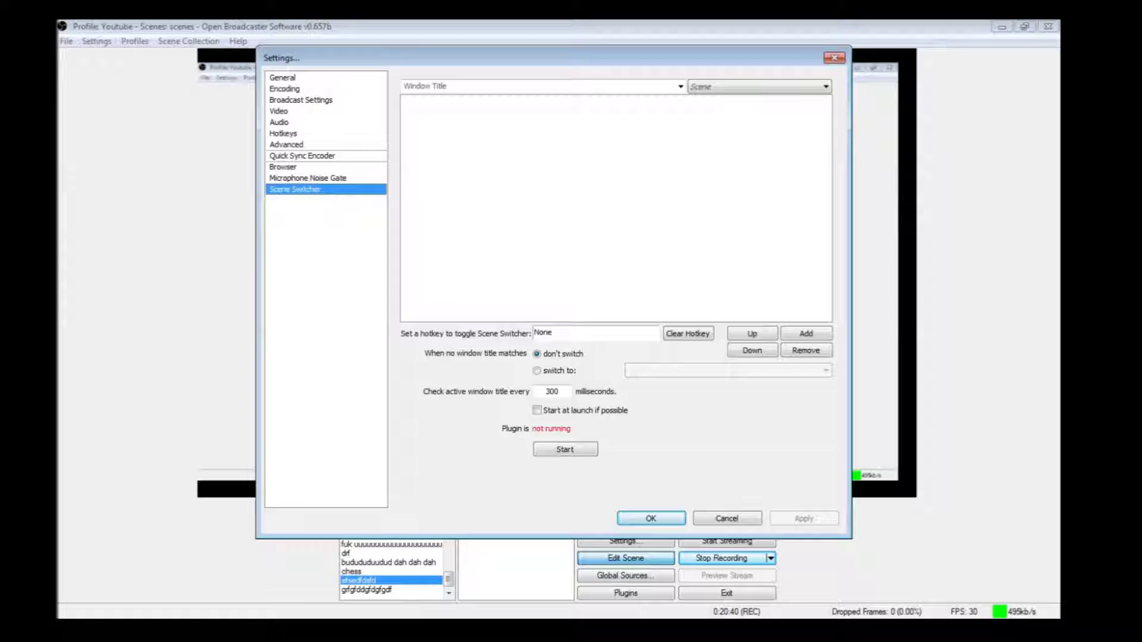
left_click(727, 519)
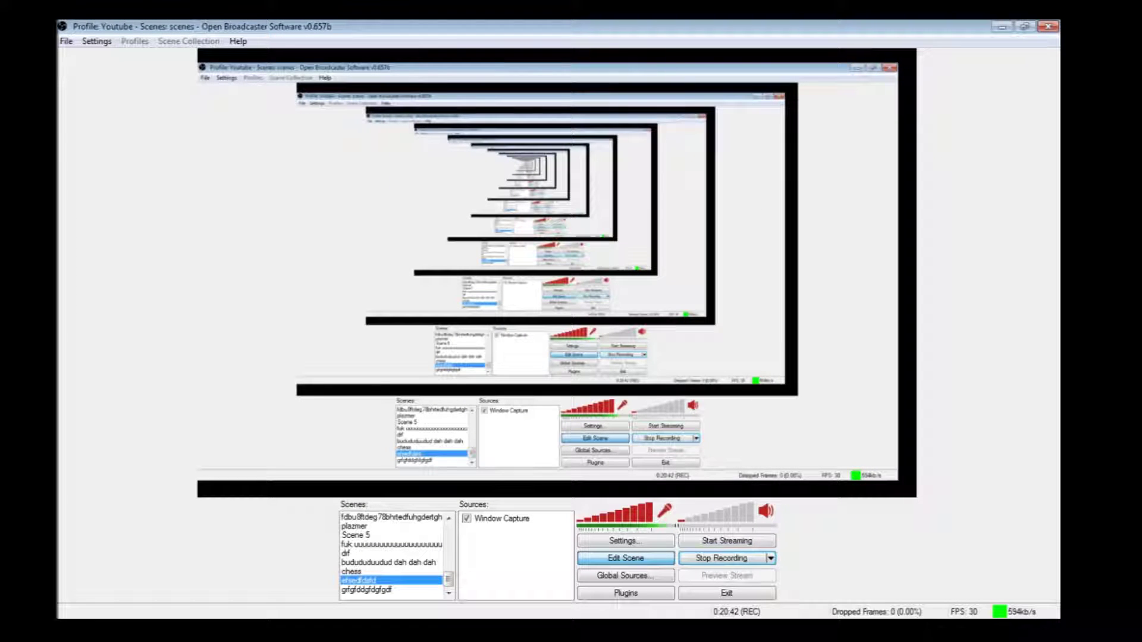